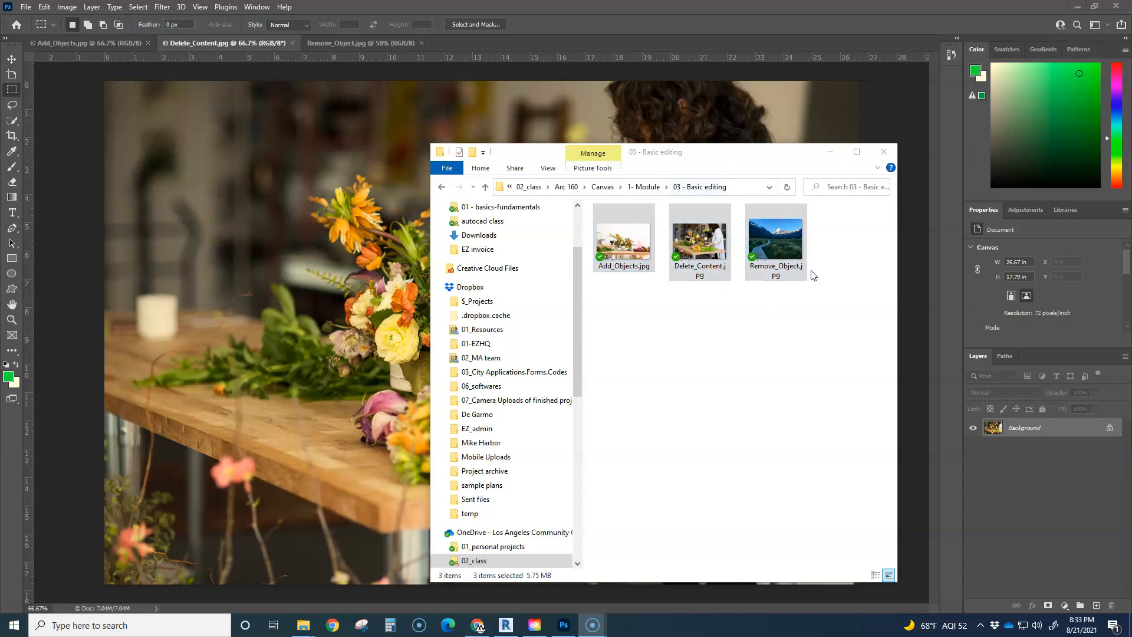
- Select the three images in the 03 - Basic editing folder and move the folder window clear of the photo
{"action": "left_click_drag", "start_coordinate": [817, 338], "coordinate": [639, 245]}
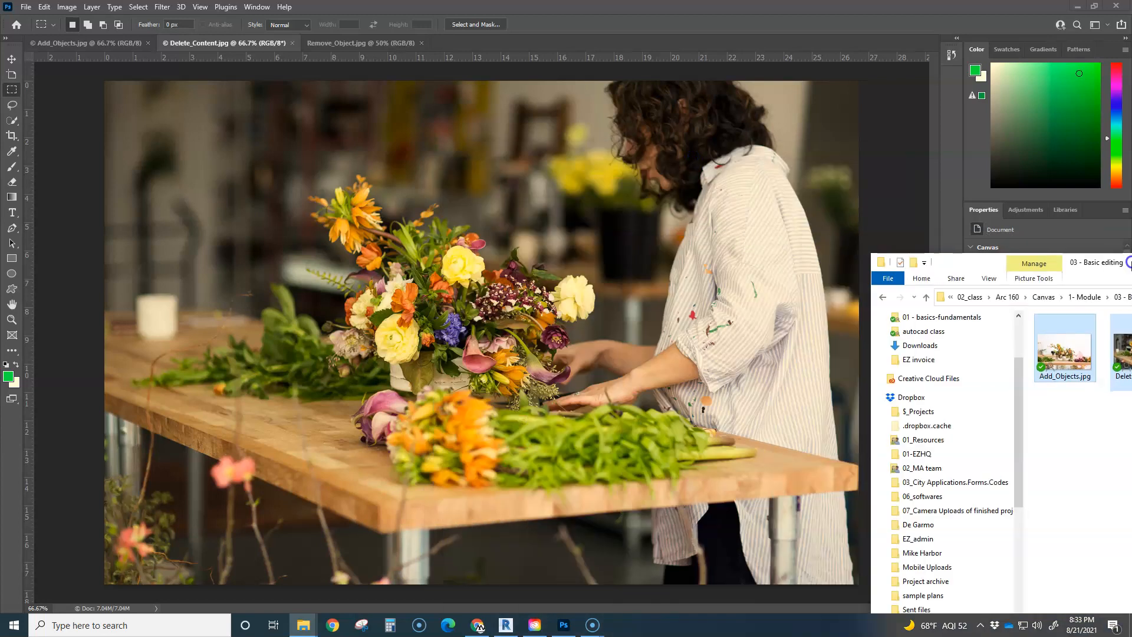
{"action": "left_click_drag", "start_coordinate": [1131, 264], "coordinate": [1131, 350]}
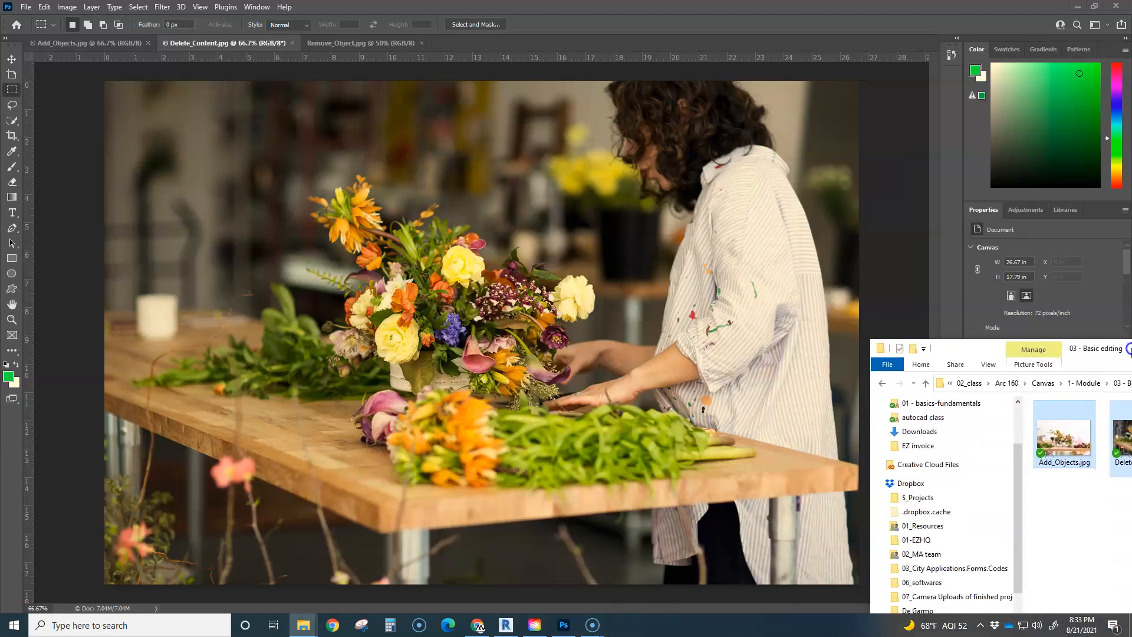
{"action": "left_click", "coordinate": [712, 363]}
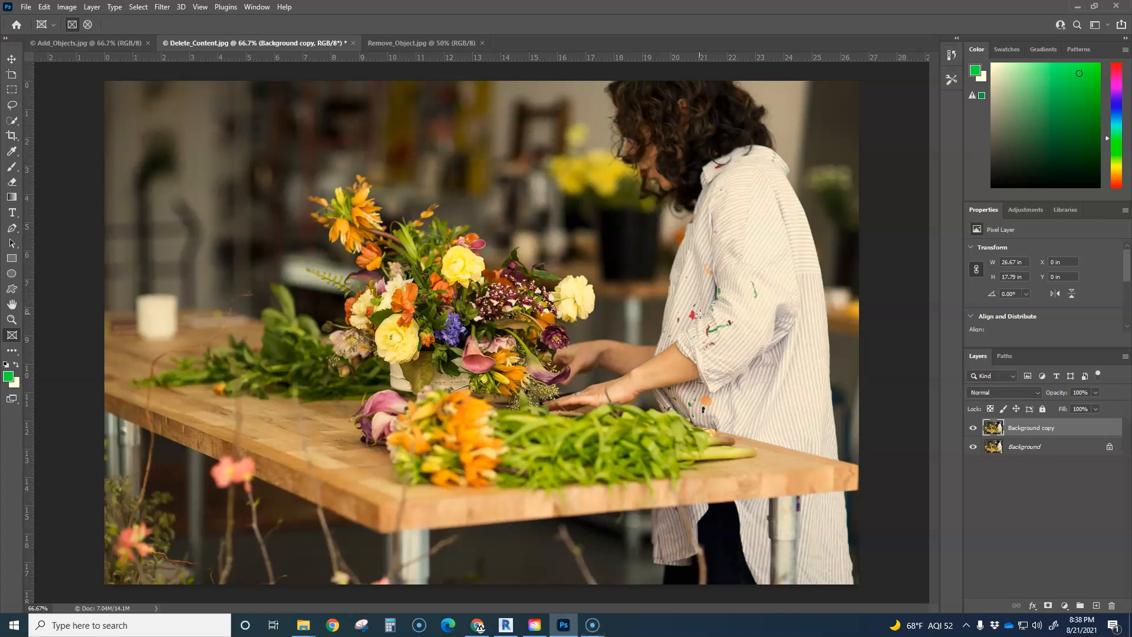
- Remove the blue and brown paint spots around the red stain on the shirt front with a small Spot Healing Brush
{"action": "scroll", "coordinate": [706, 313], "scroll_direction": "up", "scroll_amount": 5}
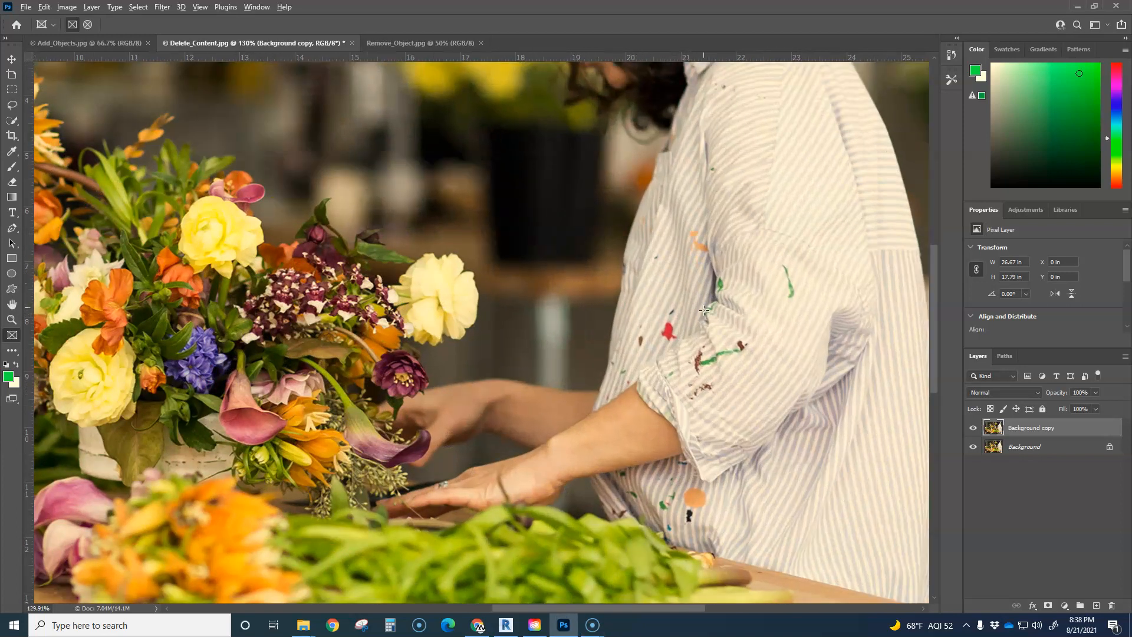
{"action": "scroll", "coordinate": [704, 311], "scroll_direction": "up", "scroll_amount": 3}
{"action": "left_click_drag", "start_coordinate": [645, 304], "coordinate": [507, 299]}
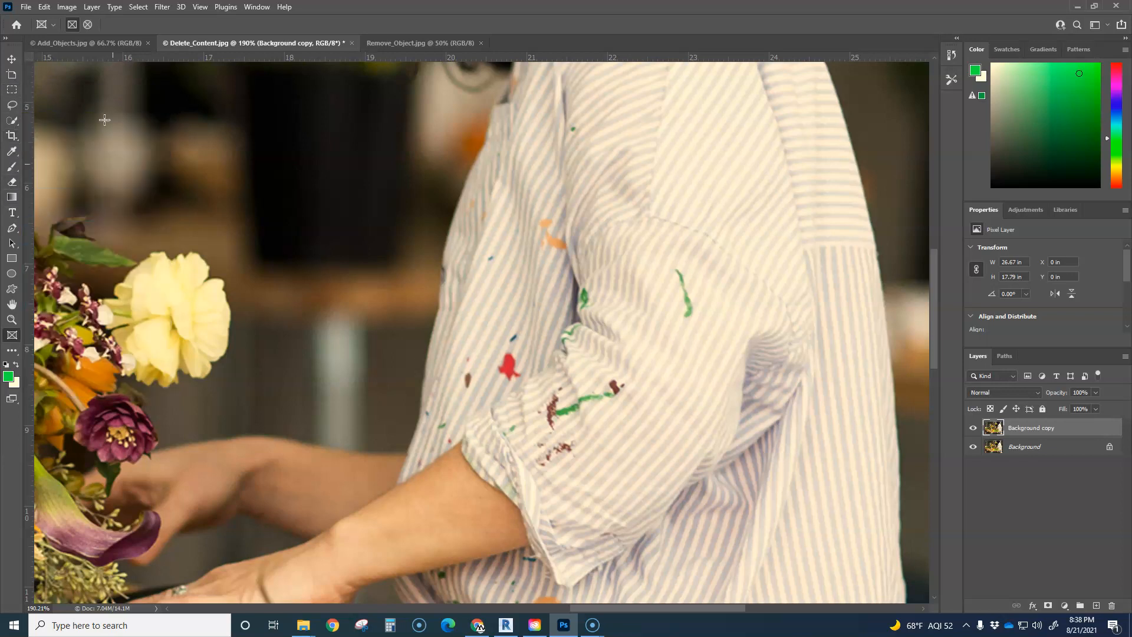
{"action": "left_click", "coordinate": [17, 358]}
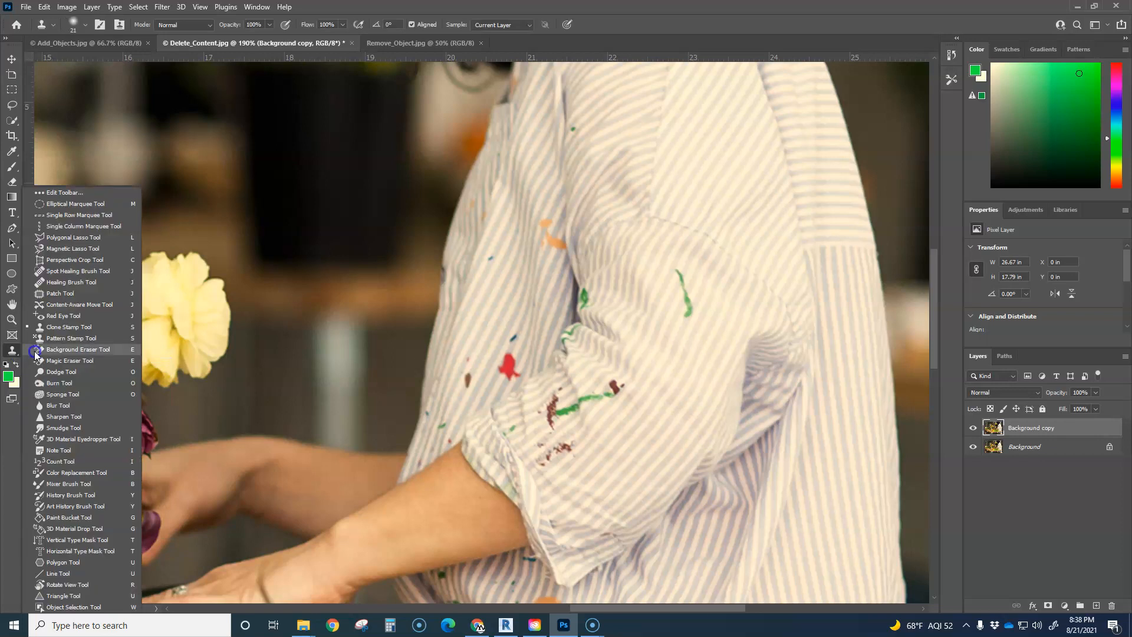
{"action": "left_click", "coordinate": [69, 274]}
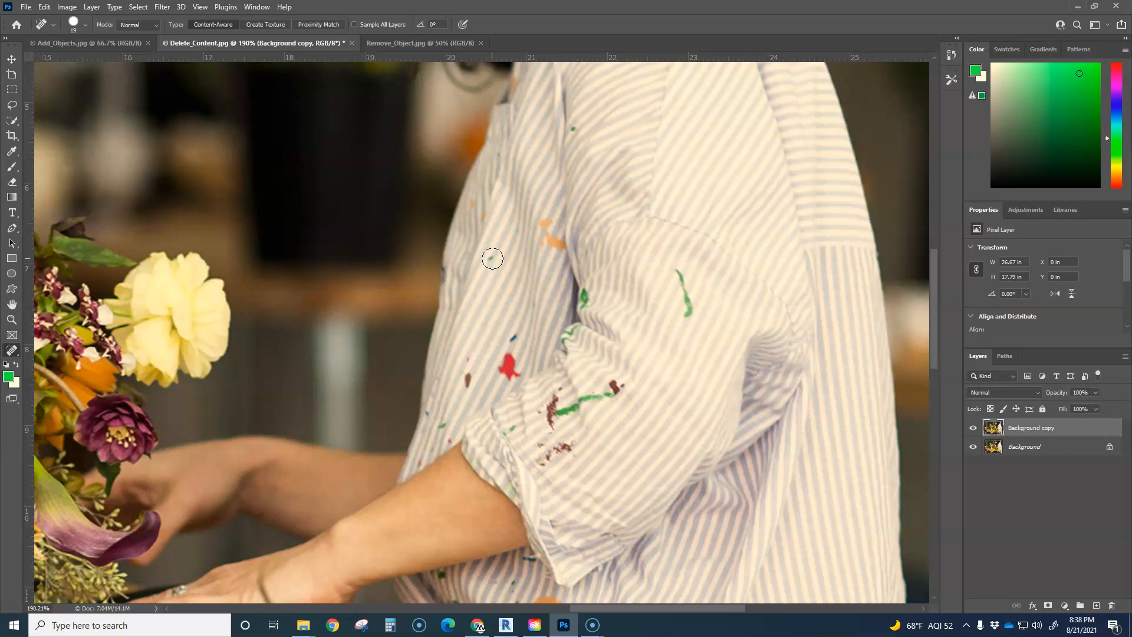
{"action": "key", "text": "bracketleft"}
{"action": "key", "text": "bracketleft"}
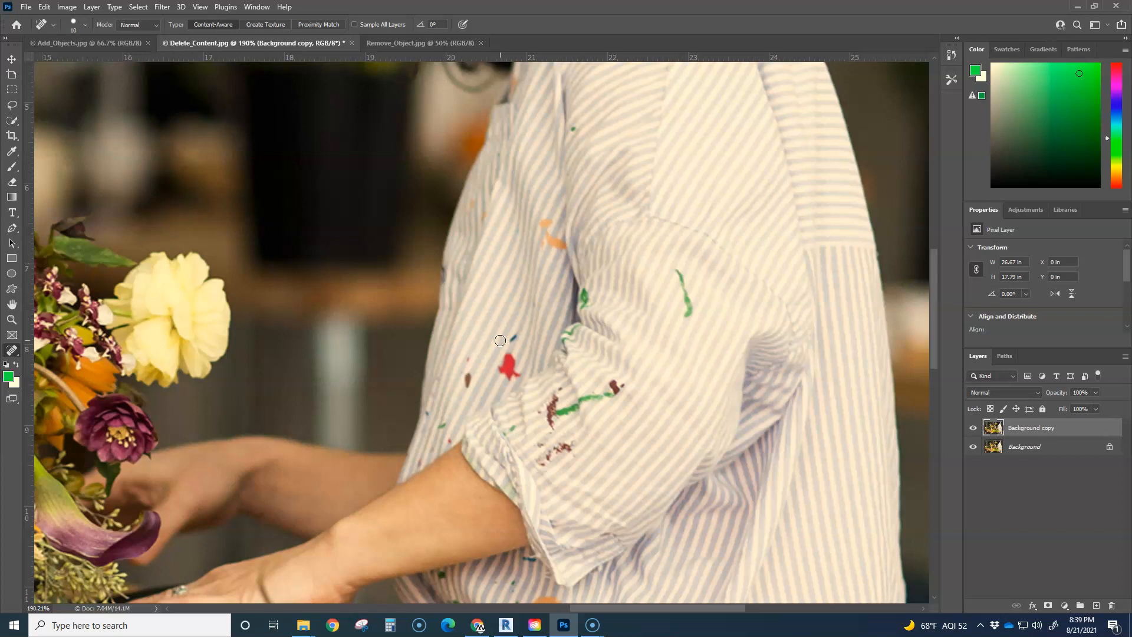
{"action": "key", "text": "bracketright"}
{"action": "left_click", "coordinate": [513, 340]}
{"action": "left_click", "coordinate": [469, 357]}
{"action": "left_click", "coordinate": [466, 379]}
- Heal the small specks and orange spots on the upper shirt front and the long green streak on the sleeve
{"action": "key", "text": "bracketleft"}
{"action": "left_click", "coordinate": [573, 129]}
{"action": "left_click", "coordinate": [497, 155]}
{"action": "key", "text": "bracketright"}
{"action": "left_click", "coordinate": [484, 216]}
{"action": "left_click_drag", "start_coordinate": [548, 223], "coordinate": [559, 245]}
{"action": "left_click_drag", "start_coordinate": [678, 267], "coordinate": [686, 315]}
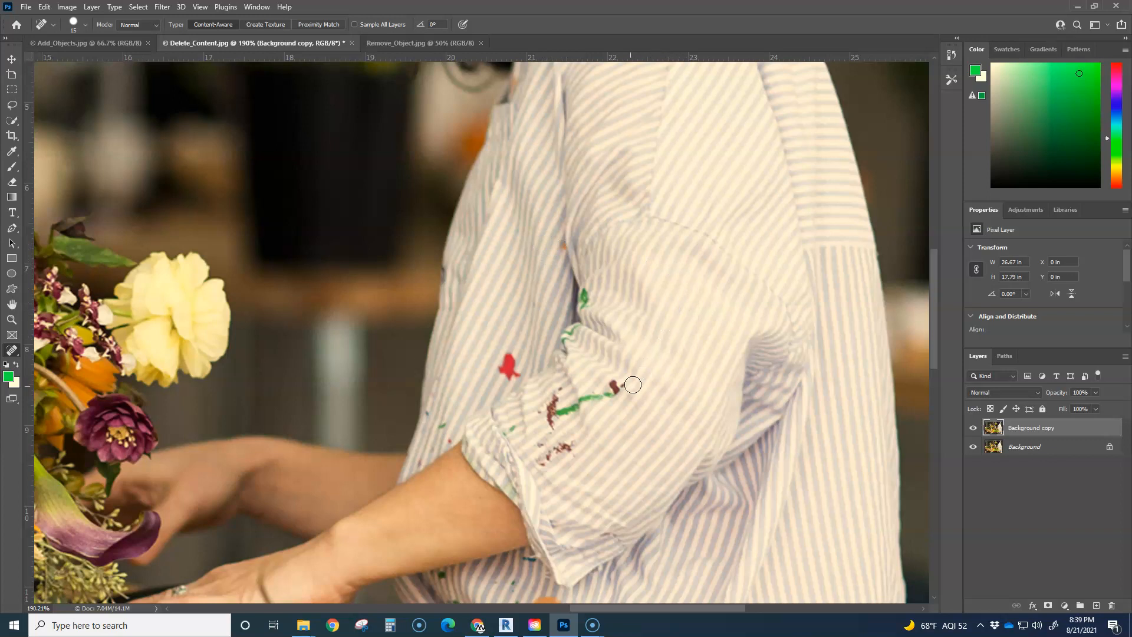
- Heal the green and brown paint streak and the brown splatter above the sleeve cuff, enlarging the brush for the splatter
{"action": "mouse_move", "coordinate": [619, 382]}
{"action": "left_mouse_down"}
{"action": "mouse_move", "coordinate": [562, 415]}
{"action": "mouse_move", "coordinate": [559, 390]}
{"action": "mouse_move", "coordinate": [536, 430]}
{"action": "mouse_move", "coordinate": [569, 403]}
{"action": "mouse_move", "coordinate": [544, 417]}
{"action": "mouse_move", "coordinate": [562, 424]}
{"action": "mouse_move", "coordinate": [566, 409]}
{"action": "mouse_move", "coordinate": [544, 422]}
{"action": "mouse_move", "coordinate": [565, 428]}
{"action": "mouse_move", "coordinate": [558, 404]}
{"action": "mouse_move", "coordinate": [506, 431]}
{"action": "mouse_move", "coordinate": [537, 441]}
{"action": "mouse_move", "coordinate": [537, 456]}
{"action": "mouse_move", "coordinate": [538, 437]}
{"action": "mouse_move", "coordinate": [540, 460]}
{"action": "mouse_move", "coordinate": [546, 424]}
{"action": "left_mouse_up"}
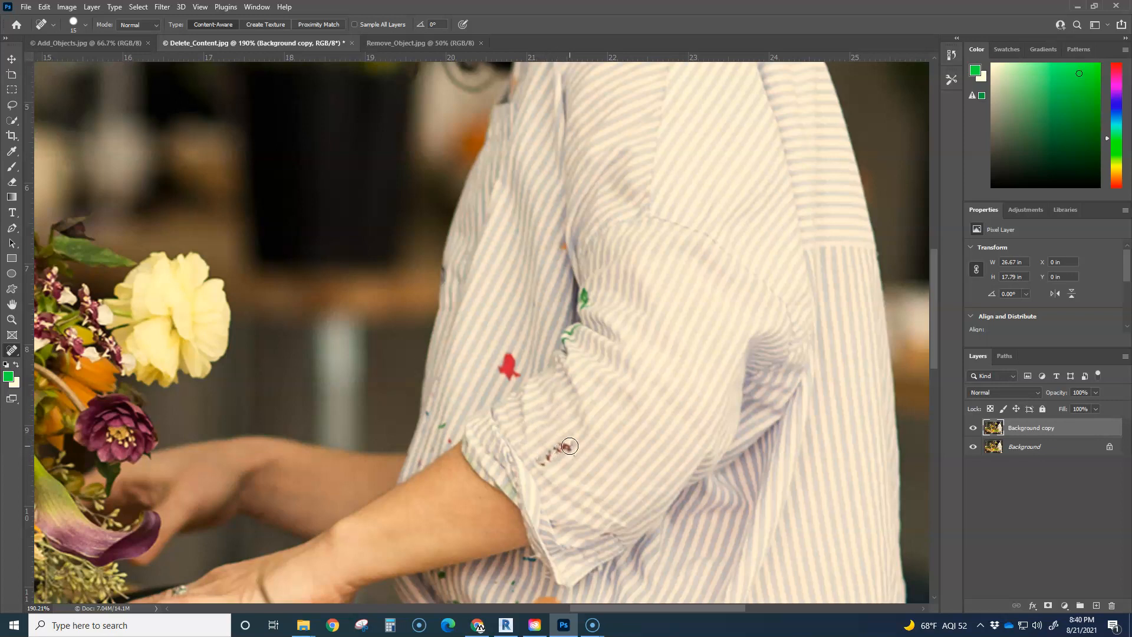
{"action": "key", "text": "bracketright"}
{"action": "left_click", "coordinate": [566, 445]}
{"action": "left_click", "coordinate": [547, 457]}
- Remove the remaining orange fleck along the sleeve seam with a 10 px Spot Healing Brush
{"action": "scroll", "coordinate": [559, 260], "scroll_direction": "up", "scroll_amount": 8}
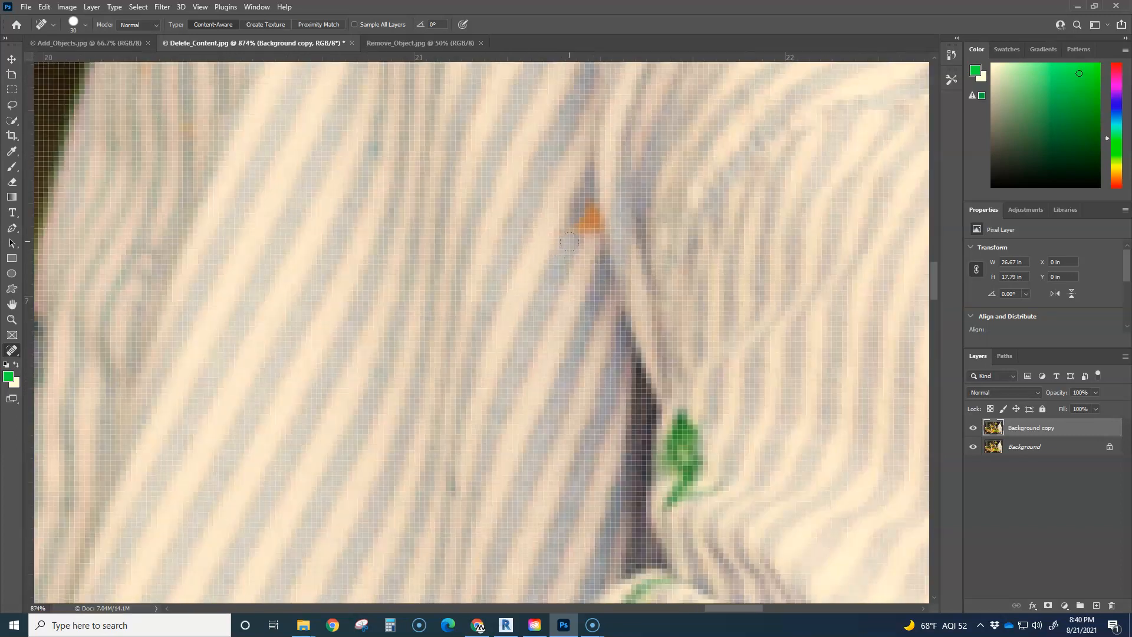
{"action": "key", "text": "bracketleft"}
{"action": "left_click", "coordinate": [571, 225]}
{"action": "left_click", "coordinate": [580, 201]}
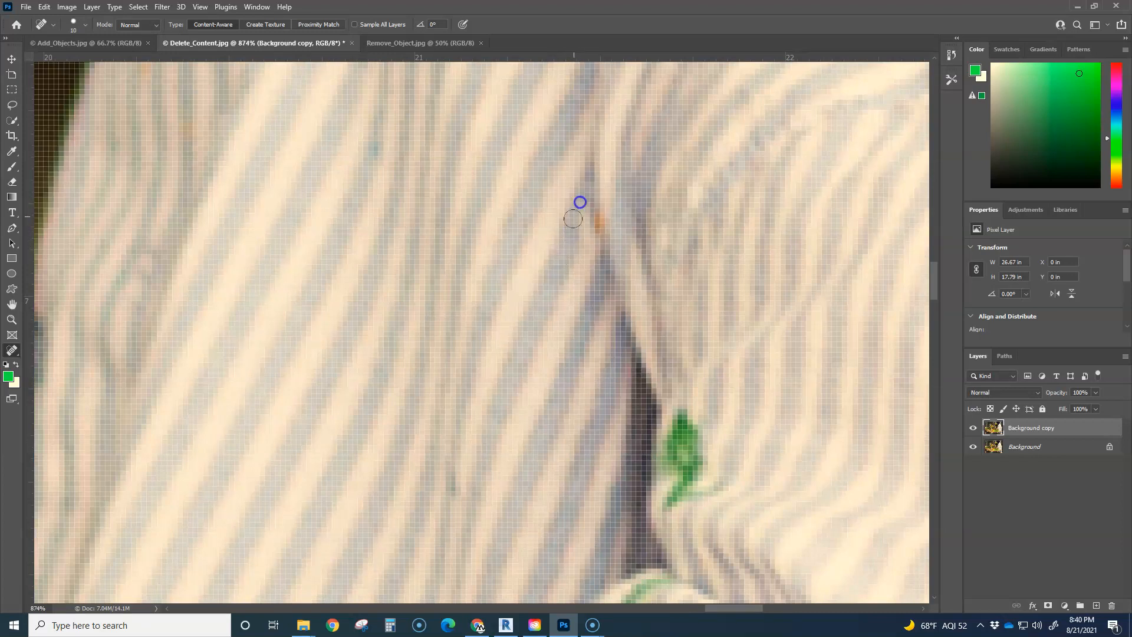
{"action": "left_click", "coordinate": [592, 229]}
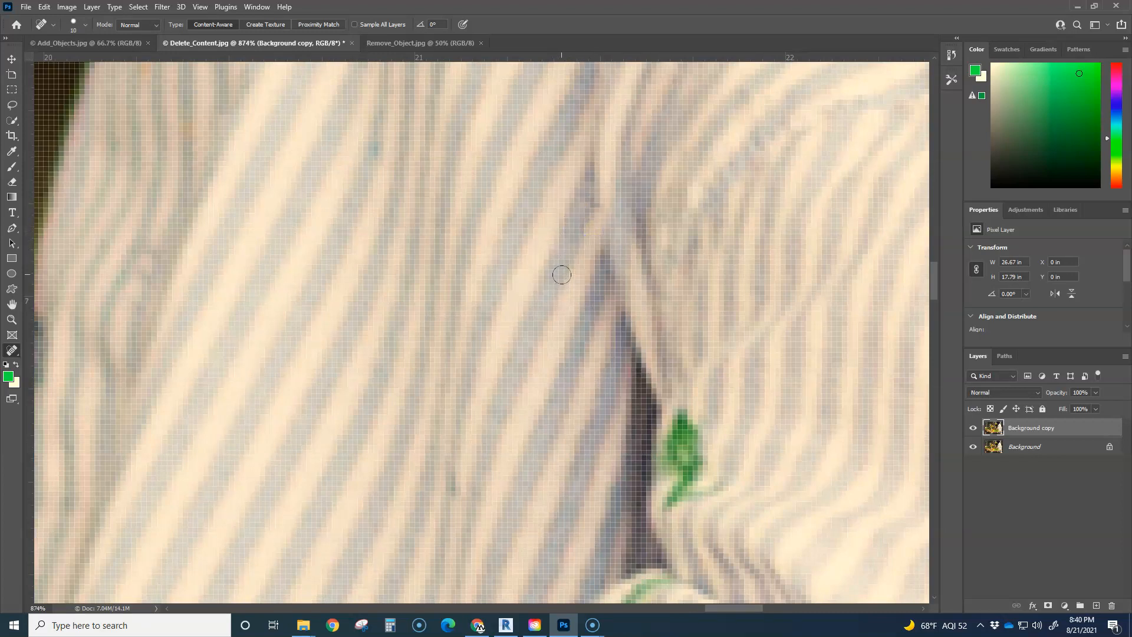
- Heal the red paint stain on the shirt front above the rolled cuff
{"action": "scroll", "coordinate": [583, 357], "scroll_direction": "down", "scroll_amount": 8}
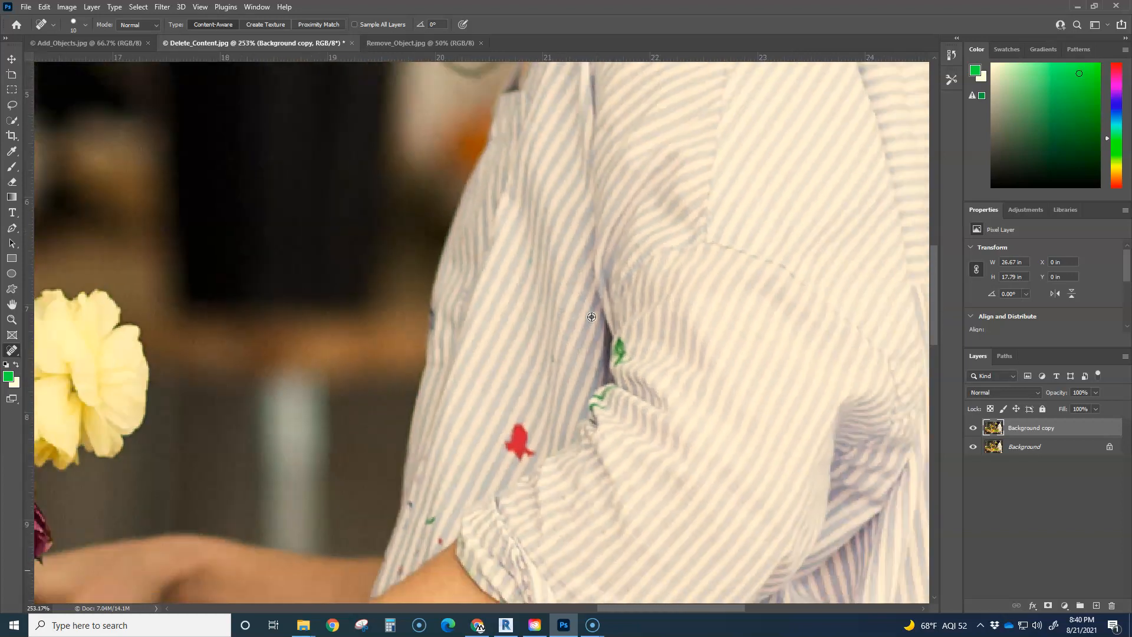
{"action": "scroll", "coordinate": [583, 357], "scroll_direction": "down", "scroll_amount": 2}
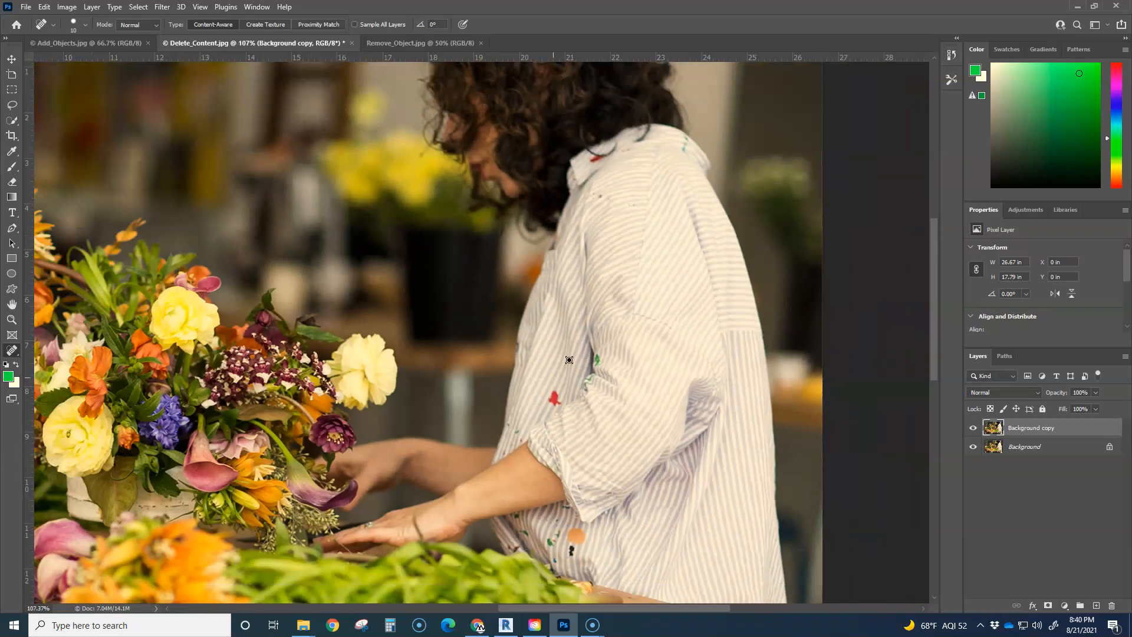
{"action": "left_click_drag", "start_coordinate": [558, 528], "coordinate": [605, 429]}
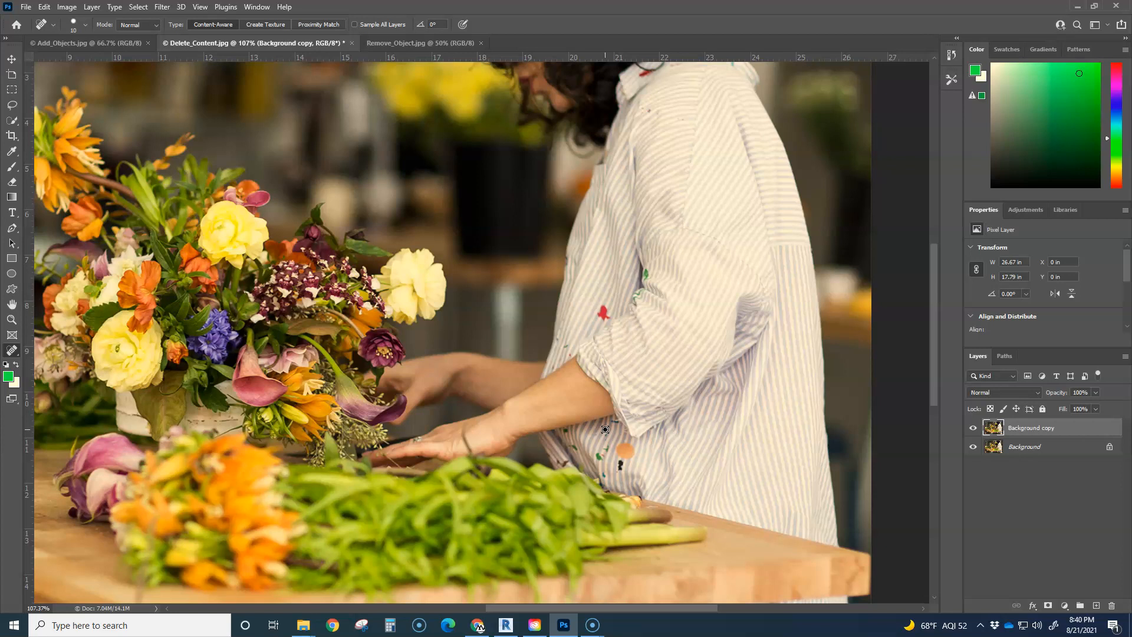
{"action": "left_click_drag", "start_coordinate": [603, 304], "coordinate": [608, 320]}
{"action": "left_click", "coordinate": [608, 307]}
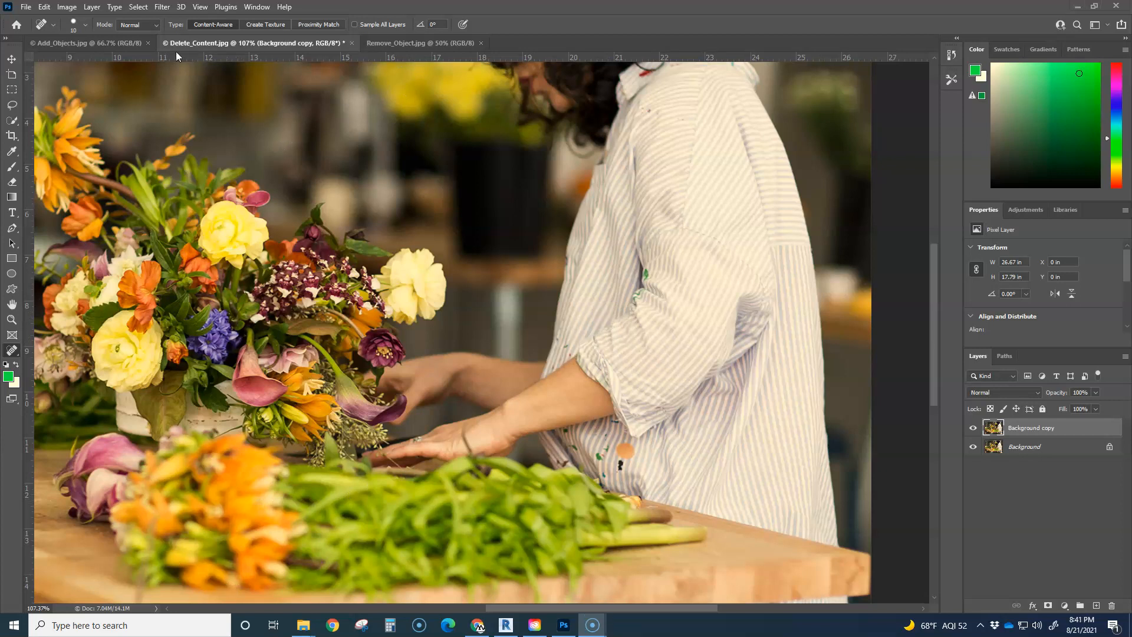
- Switch to the Add_Objects.jpg image and activate the Clone Stamp tool with an 80 px brush
{"action": "left_click", "coordinate": [86, 43]}
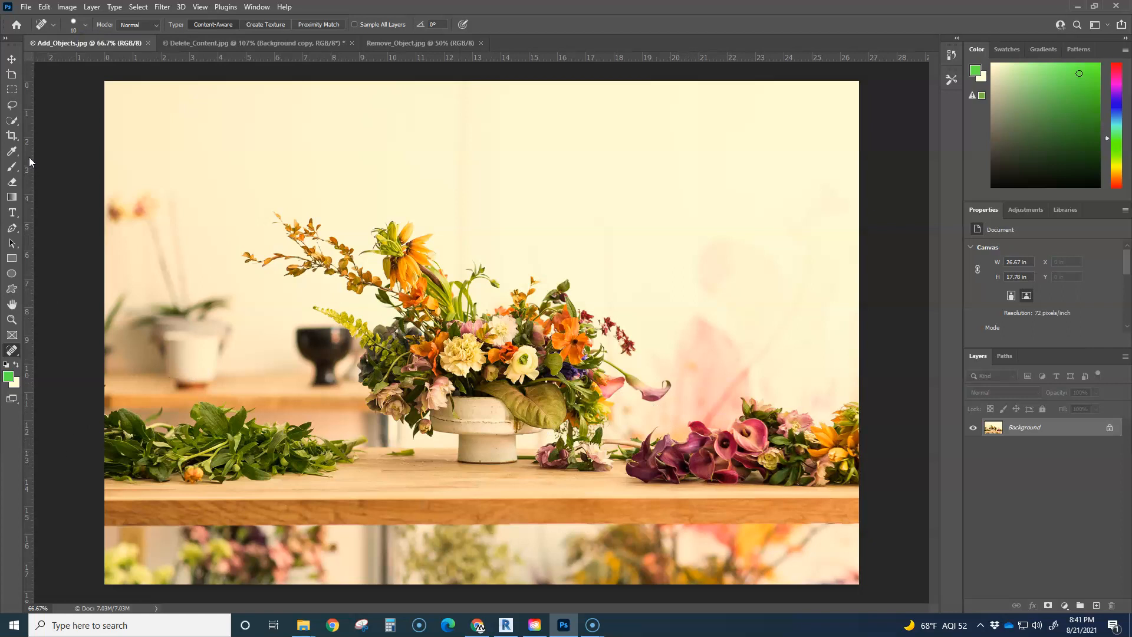
{"action": "left_click", "coordinate": [16, 356]}
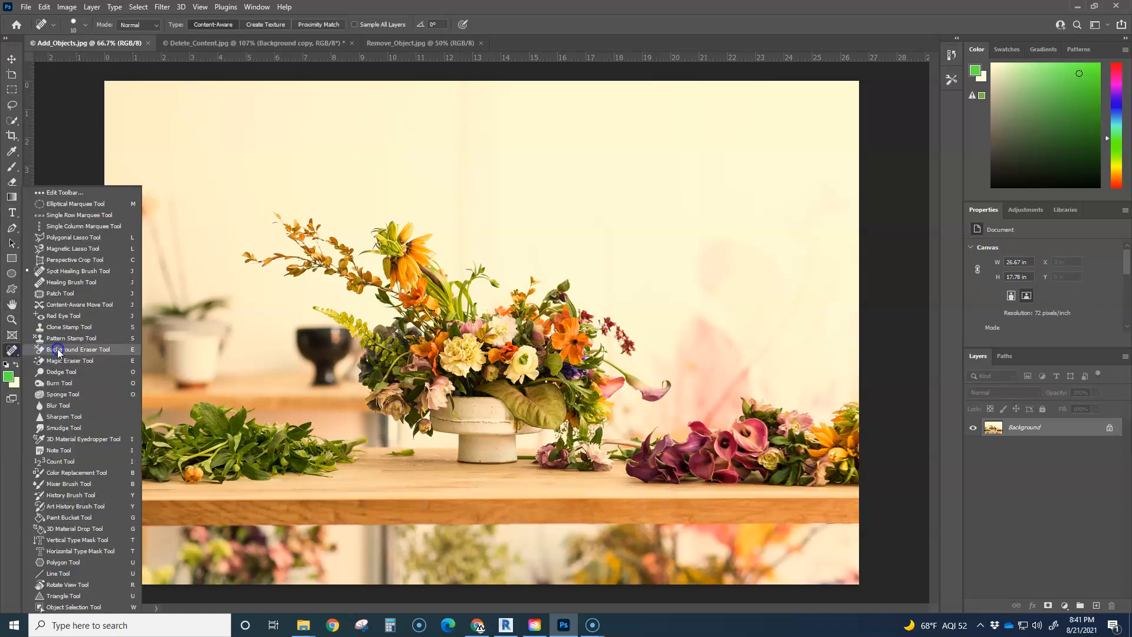
{"action": "left_click", "coordinate": [74, 328]}
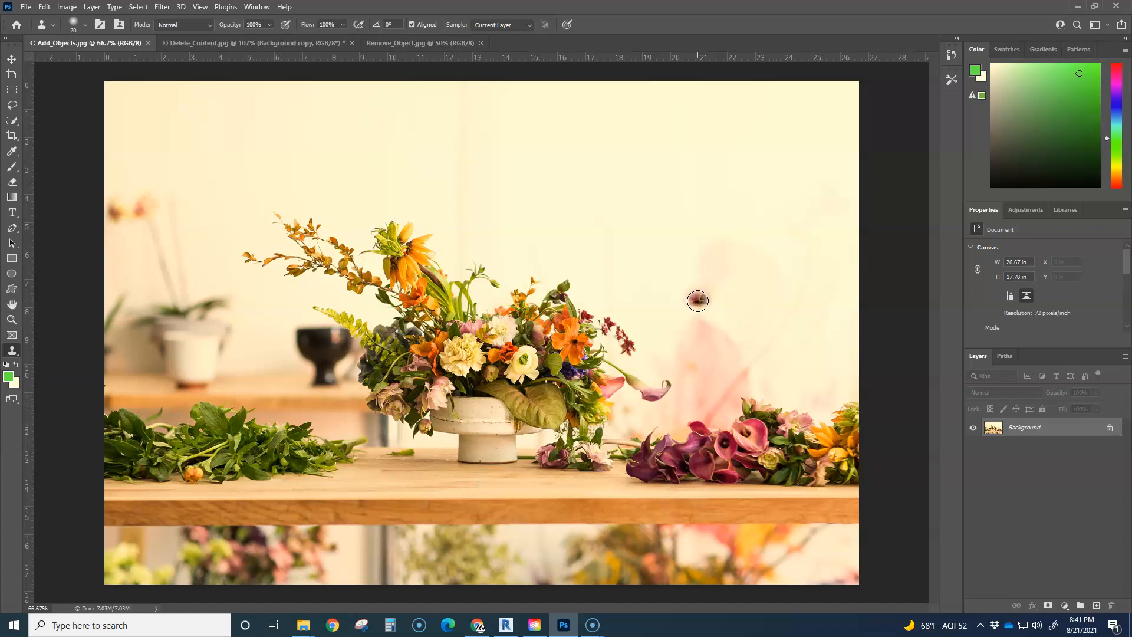
{"action": "key", "text": "bracketright"}
{"action": "key", "text": "bracketright"}
{"action": "key", "text": "bracketright"}
{"action": "key", "text": "bracketright"}
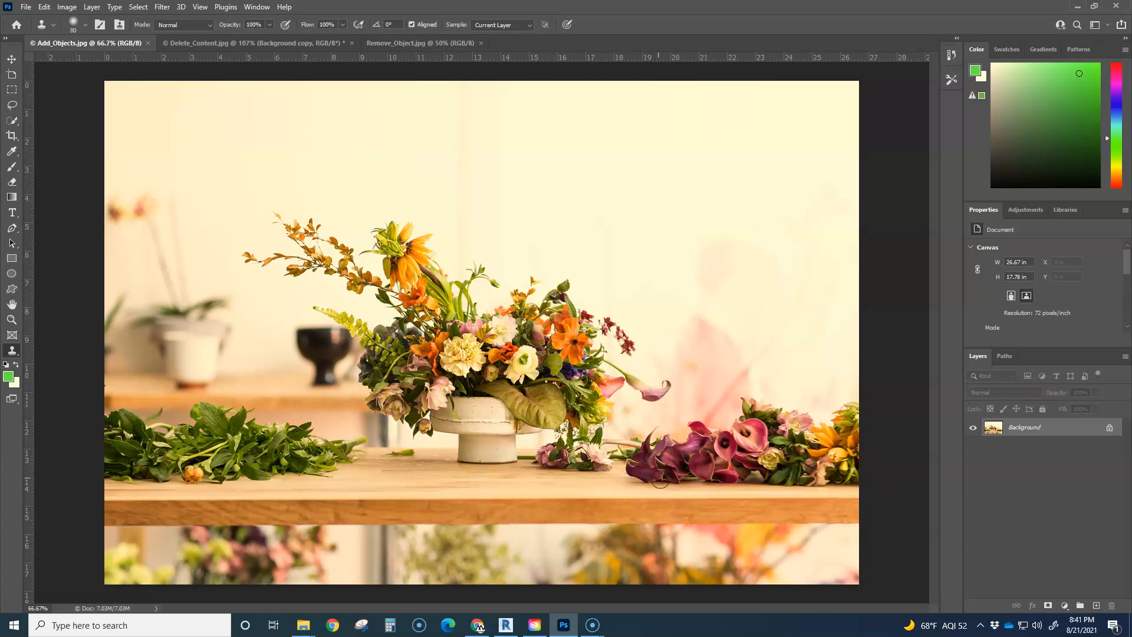
- Try to clone the calla lily bunch onto the blank wall above the table
{"action": "mouse_move", "coordinate": [705, 310]}
{"action": "left_mouse_down"}
{"action": "mouse_move", "coordinate": [679, 290]}
{"action": "mouse_move", "coordinate": [698, 277]}
{"action": "mouse_move", "coordinate": [696, 258]}
{"action": "mouse_move", "coordinate": [707, 274]}
{"action": "mouse_move", "coordinate": [733, 259]}
{"action": "mouse_move", "coordinate": [728, 290]}
{"action": "left_mouse_up"}
{"action": "mouse_move", "coordinate": [753, 279]}
{"action": "left_mouse_down"}
{"action": "mouse_move", "coordinate": [770, 286]}
{"action": "mouse_move", "coordinate": [722, 310]}
{"action": "mouse_move", "coordinate": [762, 312]}
{"action": "mouse_move", "coordinate": [777, 291]}
{"action": "mouse_move", "coordinate": [758, 260]}
{"action": "mouse_move", "coordinate": [780, 289]}
{"action": "left_mouse_up"}
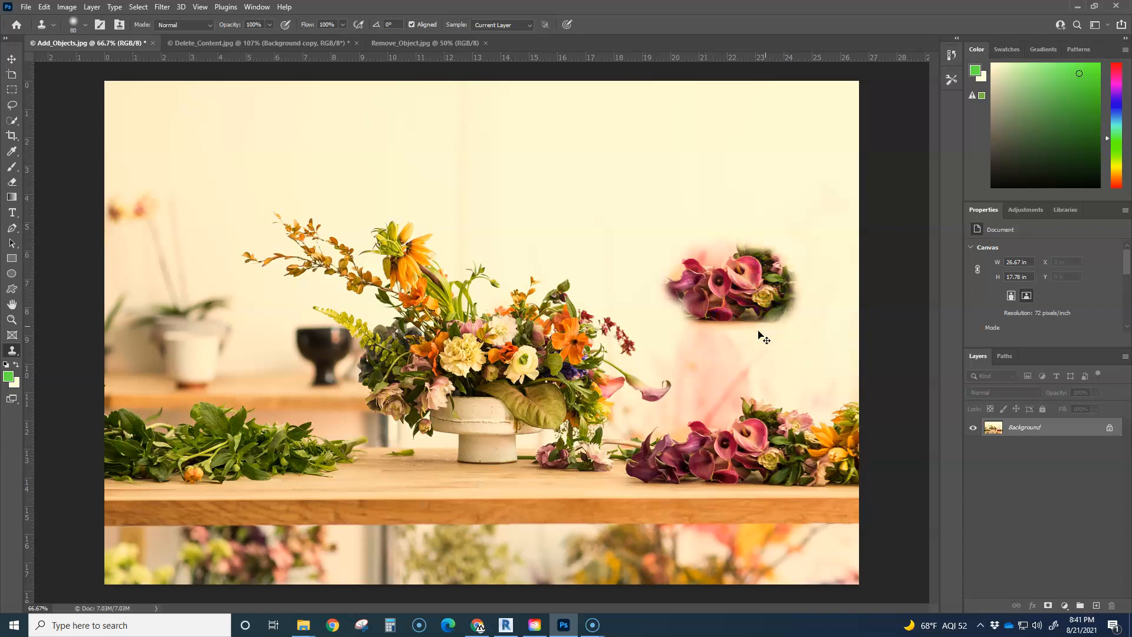
{"action": "key", "text": "ctrl+z"}
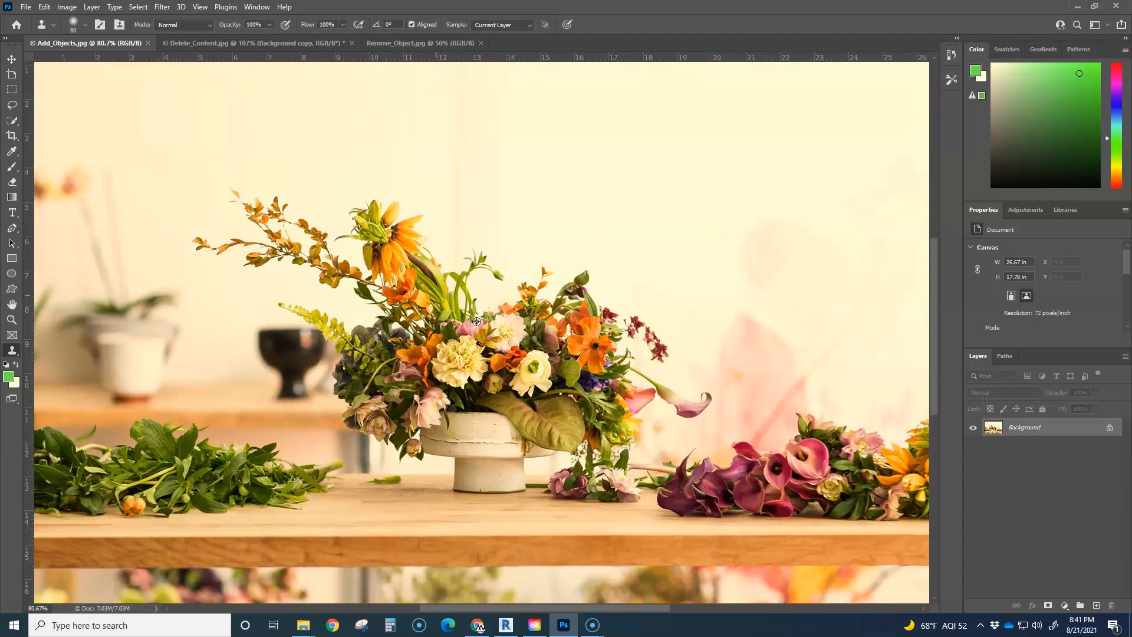
- Sample the white flower in the bouquet and clone it into the gap above, reducing the brush to 50 px
{"action": "scroll", "coordinate": [477, 323], "scroll_direction": "up", "scroll_amount": 5}
{"action": "left_click", "coordinate": [477, 322], "text": "alt"}
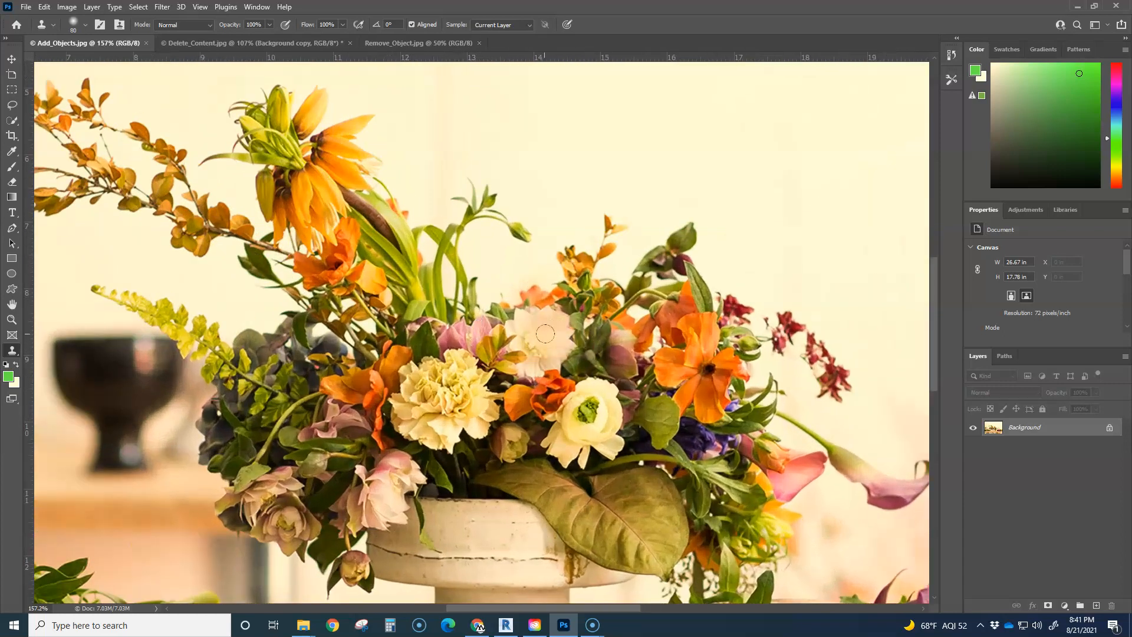
{"action": "mouse_move", "coordinate": [558, 200]}
{"action": "left_mouse_down"}
{"action": "mouse_move", "coordinate": [553, 224]}
{"action": "mouse_move", "coordinate": [564, 189]}
{"action": "mouse_move", "coordinate": [531, 256]}
{"action": "left_mouse_up"}
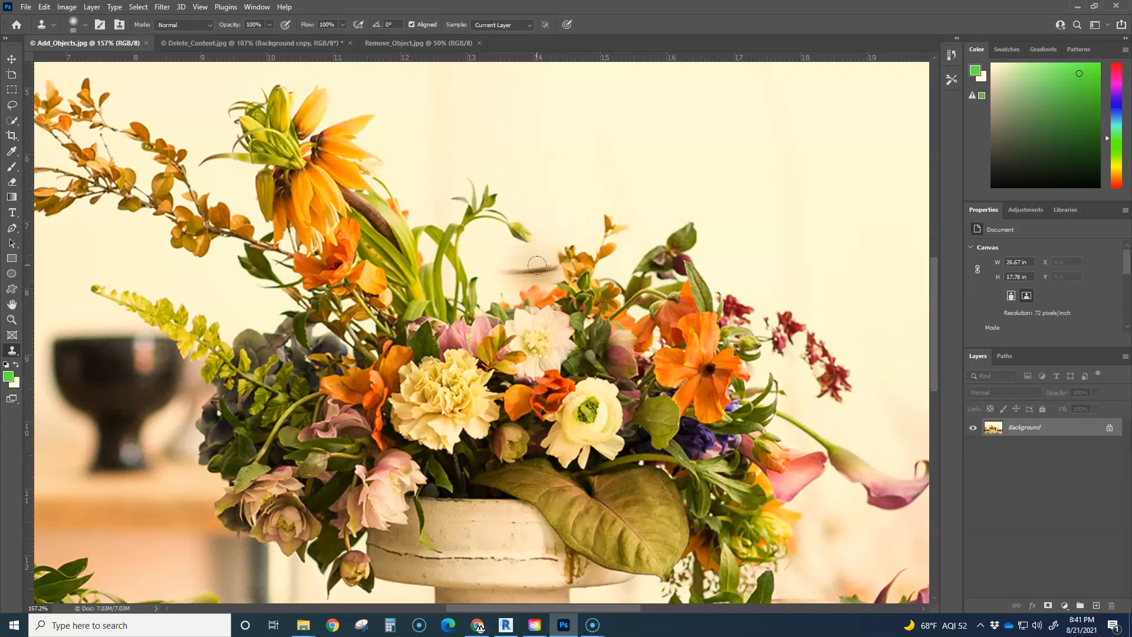
{"action": "left_click", "coordinate": [544, 341], "text": "alt"}
{"action": "mouse_move", "coordinate": [533, 283]}
{"action": "left_mouse_down"}
{"action": "mouse_move", "coordinate": [519, 277]}
{"action": "mouse_move", "coordinate": [527, 271]}
{"action": "left_mouse_up"}
{"action": "key", "text": "bracketleft"}
{"action": "mouse_move", "coordinate": [513, 271]}
{"action": "left_mouse_down"}
{"action": "mouse_move", "coordinate": [493, 278]}
{"action": "mouse_move", "coordinate": [518, 258]}
{"action": "mouse_move", "coordinate": [538, 268]}
{"action": "mouse_move", "coordinate": [527, 282]}
{"action": "mouse_move", "coordinate": [581, 235]}
{"action": "mouse_move", "coordinate": [591, 205]}
{"action": "left_mouse_up"}
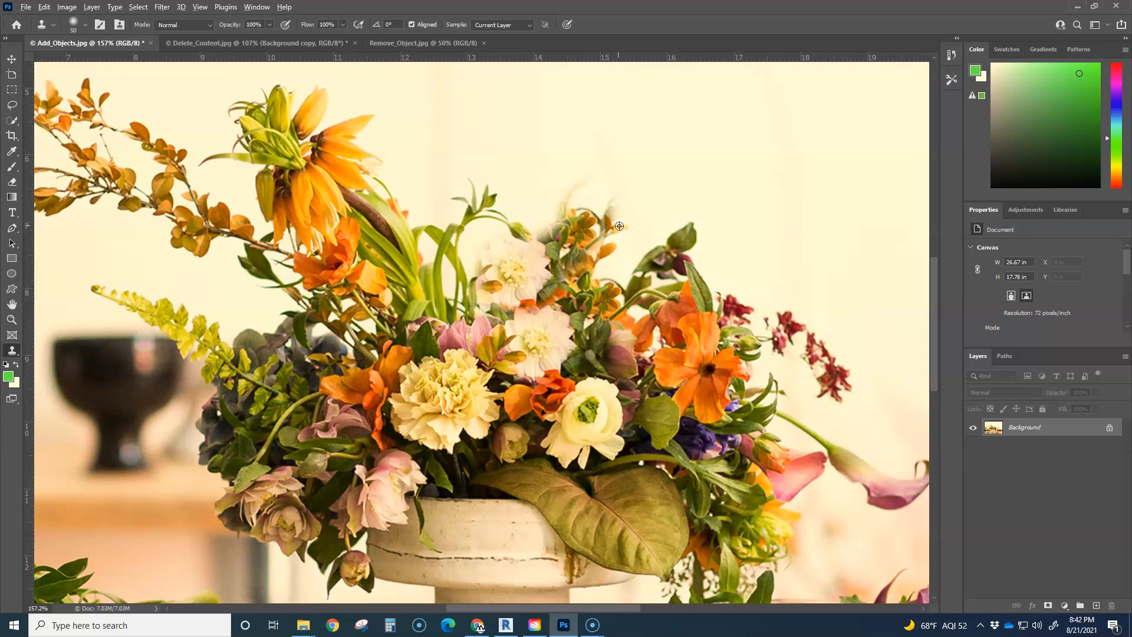
- Sample the bouquet's upper leaves, clone over its top edge, undo the cloning, and paint flowers and leaves there again
{"action": "left_click", "coordinate": [639, 284], "text": "alt"}
{"action": "mouse_move", "coordinate": [592, 248]}
{"action": "left_mouse_down"}
{"action": "mouse_move", "coordinate": [590, 213]}
{"action": "mouse_move", "coordinate": [637, 167]}
{"action": "mouse_move", "coordinate": [623, 212]}
{"action": "mouse_move", "coordinate": [601, 227]}
{"action": "mouse_move", "coordinate": [608, 239]}
{"action": "mouse_move", "coordinate": [592, 248]}
{"action": "mouse_move", "coordinate": [613, 261]}
{"action": "mouse_move", "coordinate": [634, 248]}
{"action": "mouse_move", "coordinate": [620, 273]}
{"action": "left_mouse_up"}
{"action": "scroll", "coordinate": [622, 295], "scroll_direction": "down", "scroll_amount": 5}
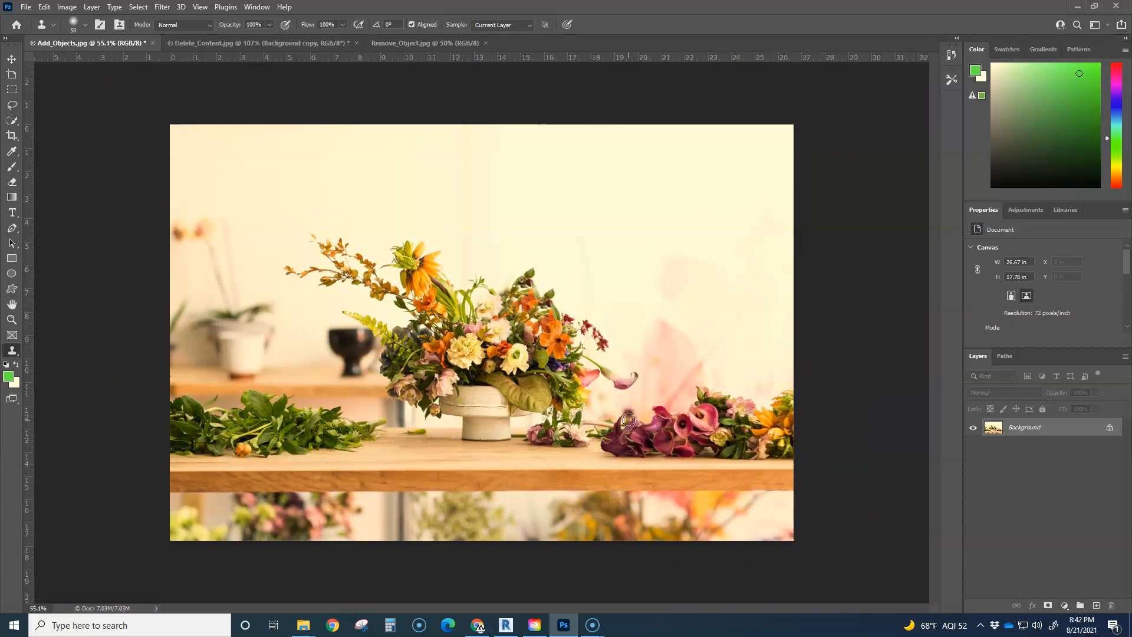
{"action": "key", "text": "ctrl+z"}
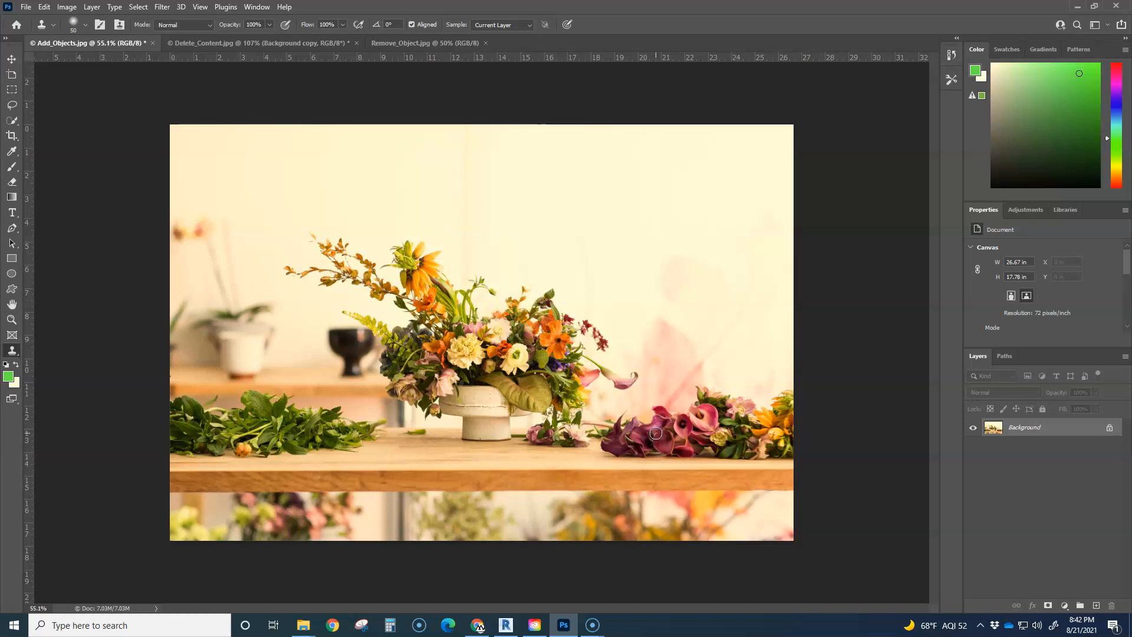
{"action": "left_click", "coordinate": [45, 7]}
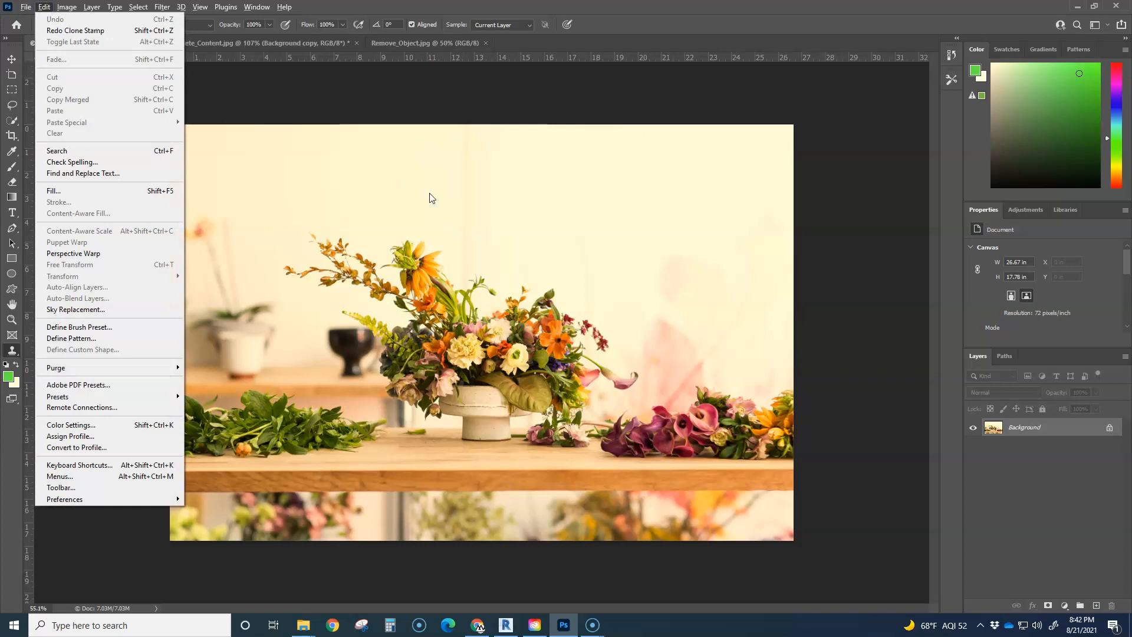
{"action": "left_click", "coordinate": [575, 291]}
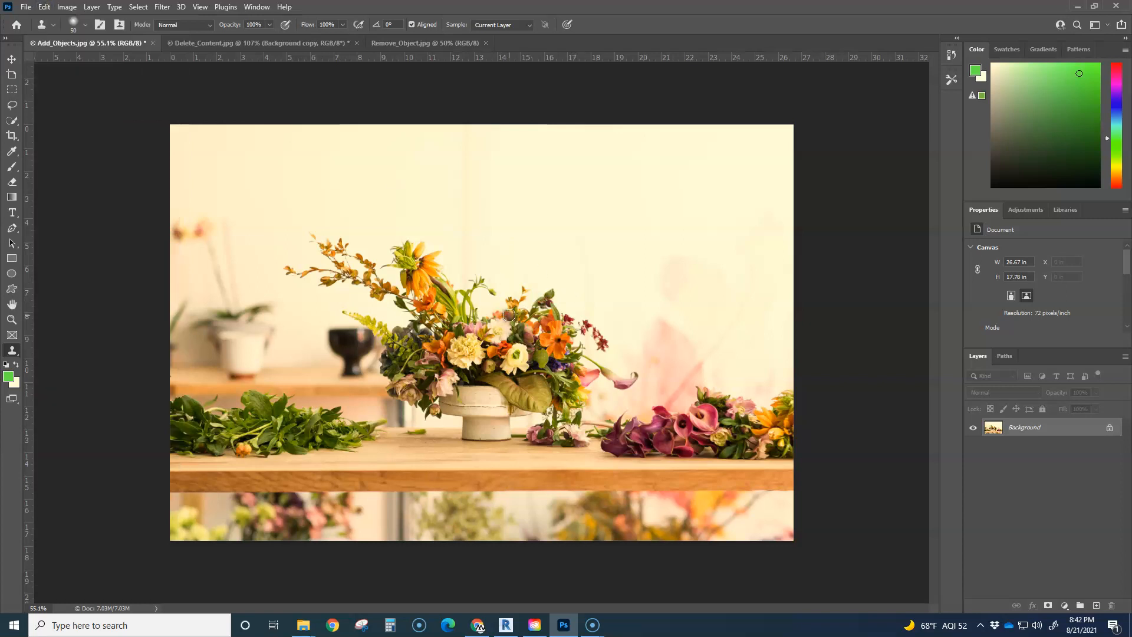
{"action": "mouse_move", "coordinate": [496, 307]}
{"action": "left_mouse_down"}
{"action": "mouse_move", "coordinate": [498, 295]}
{"action": "mouse_move", "coordinate": [471, 294]}
{"action": "mouse_move", "coordinate": [482, 273]}
{"action": "mouse_move", "coordinate": [519, 292]}
{"action": "mouse_move", "coordinate": [529, 271]}
{"action": "mouse_move", "coordinate": [482, 310]}
{"action": "left_mouse_up"}
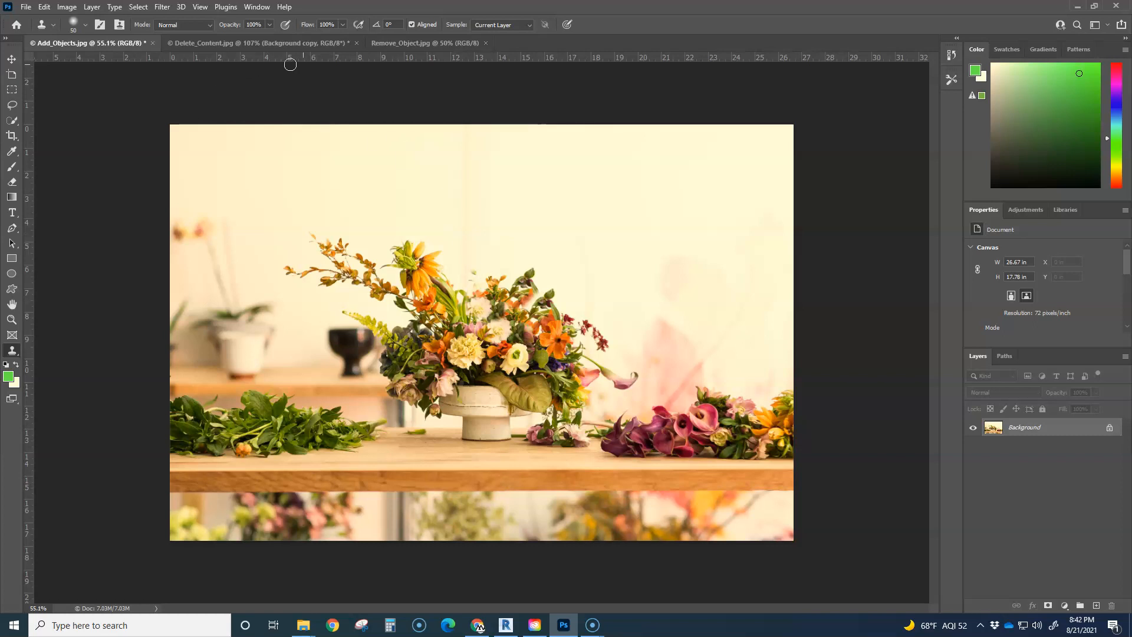
- Switch to the Remove_Object.jpg image and try to clone grass over the far bend of the boardwalk
{"action": "left_click", "coordinate": [418, 42]}
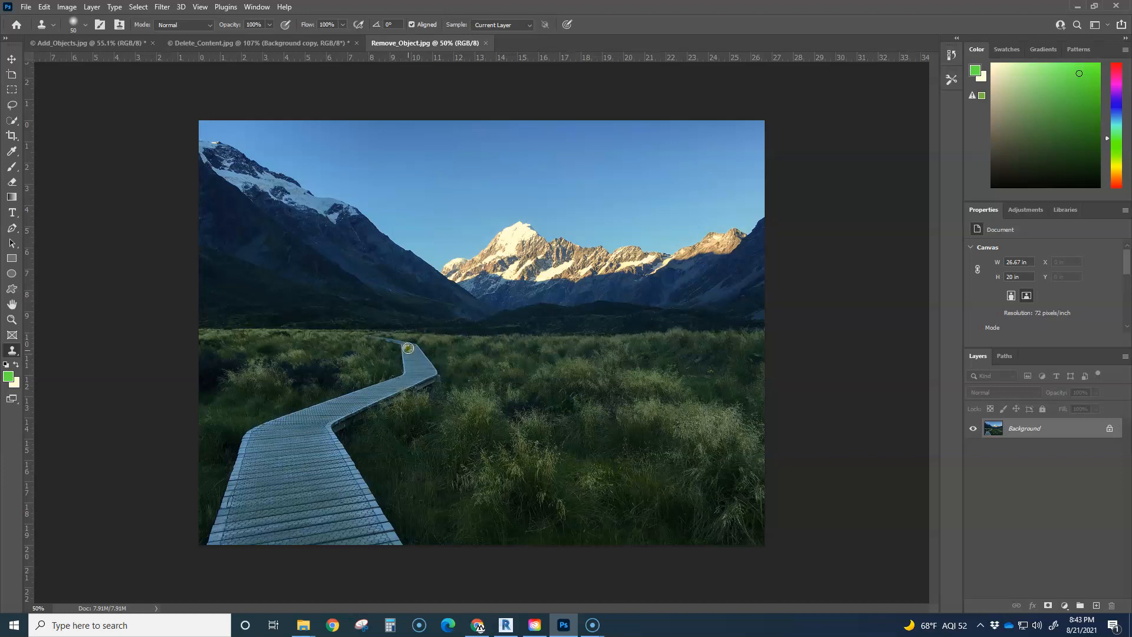
{"action": "left_click", "coordinate": [524, 395], "text": "alt"}
{"action": "mouse_move", "coordinate": [441, 387]}
{"action": "left_mouse_down"}
{"action": "mouse_move", "coordinate": [375, 382]}
{"action": "mouse_move", "coordinate": [398, 385]}
{"action": "mouse_move", "coordinate": [335, 397]}
{"action": "left_mouse_up"}
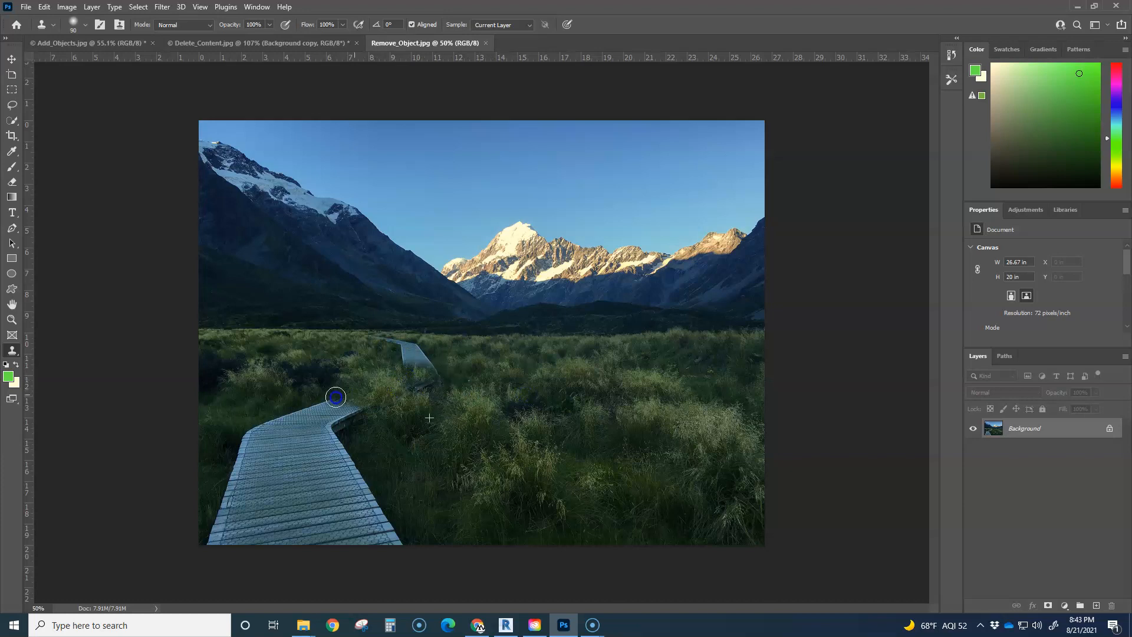
{"action": "key", "text": "ctrl+z"}
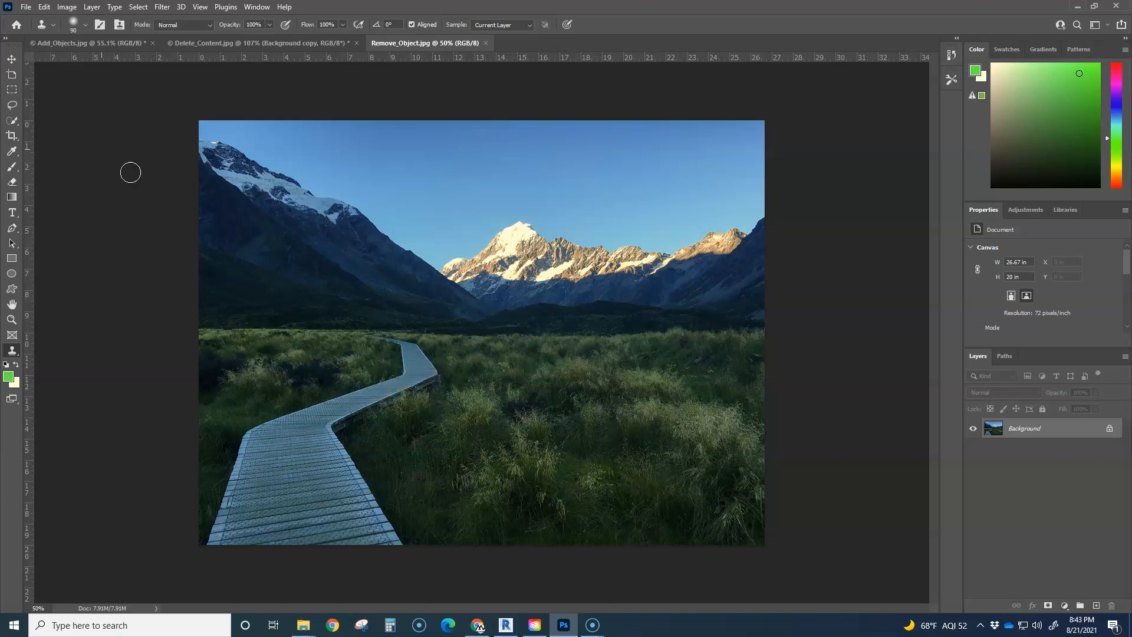
- Draw a freehand lasso selection around the whole boardwalk, leaving a margin of grass along both sides
{"action": "left_click", "coordinate": [12, 105]}
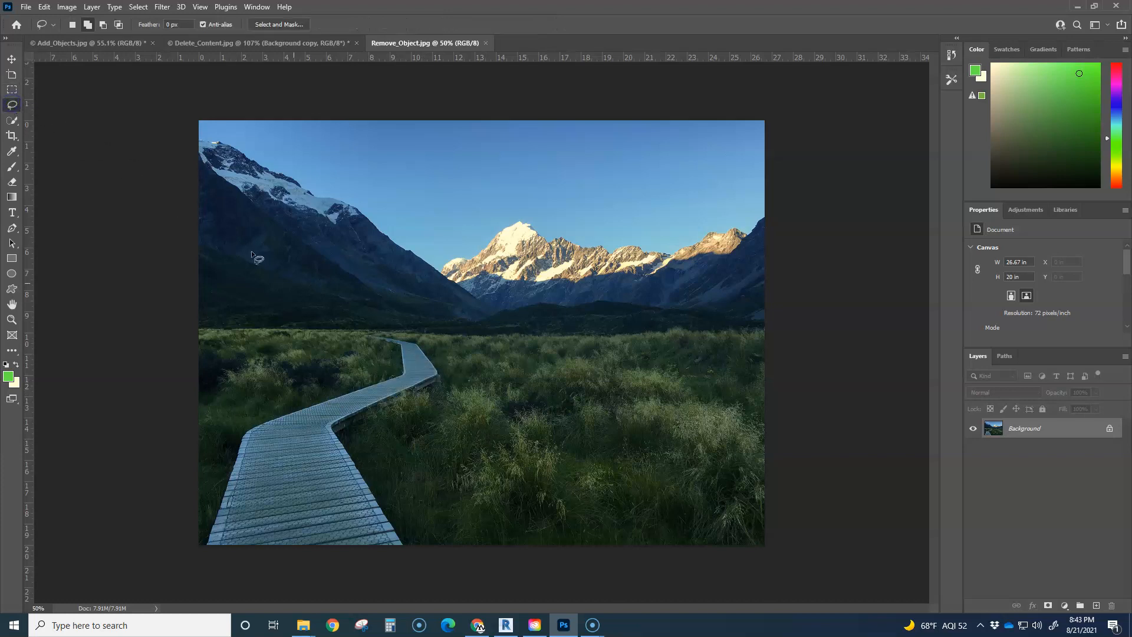
{"action": "left_click_drag", "start_coordinate": [402, 336], "coordinate": [433, 348]}
{"action": "mouse_move", "coordinate": [433, 406]}
{"action": "left_mouse_down"}
{"action": "mouse_move", "coordinate": [396, 427]}
{"action": "mouse_move", "coordinate": [382, 455]}
{"action": "mouse_move", "coordinate": [392, 508]}
{"action": "left_mouse_up"}
{"action": "mouse_move", "coordinate": [417, 565]}
{"action": "left_mouse_down"}
{"action": "mouse_move", "coordinate": [365, 584]}
{"action": "mouse_move", "coordinate": [196, 579]}
{"action": "left_mouse_up"}
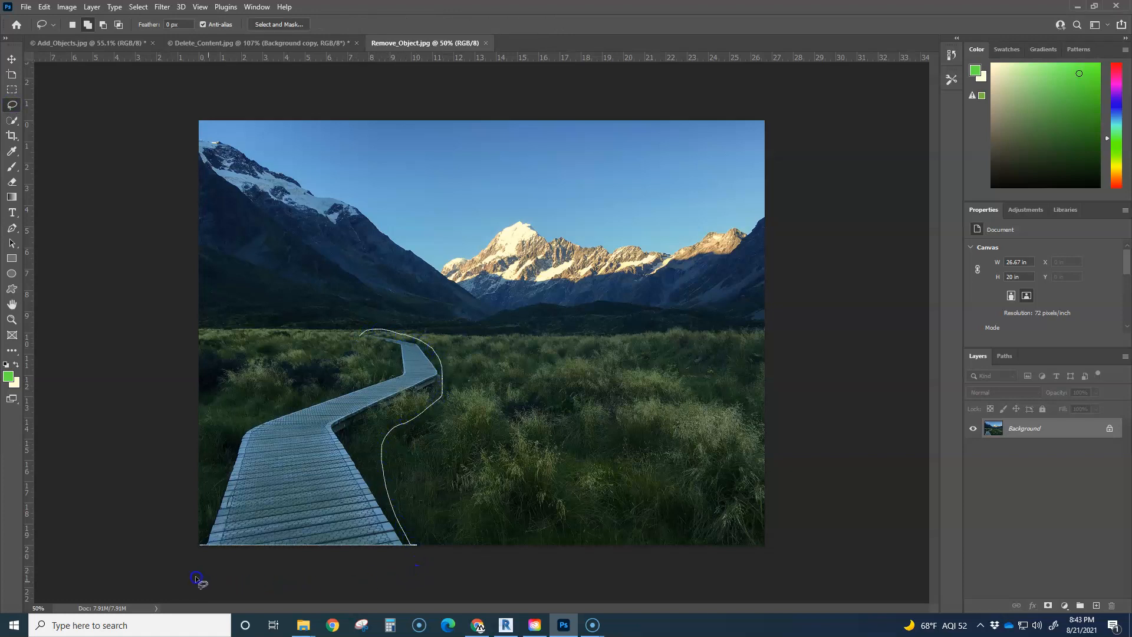
{"action": "mouse_move", "coordinate": [197, 533]}
{"action": "left_mouse_down"}
{"action": "mouse_move", "coordinate": [224, 426]}
{"action": "mouse_move", "coordinate": [262, 407]}
{"action": "left_mouse_up"}
{"action": "mouse_move", "coordinate": [324, 388]}
{"action": "left_mouse_down"}
{"action": "mouse_move", "coordinate": [384, 369]}
{"action": "mouse_move", "coordinate": [360, 334]}
{"action": "left_mouse_up"}
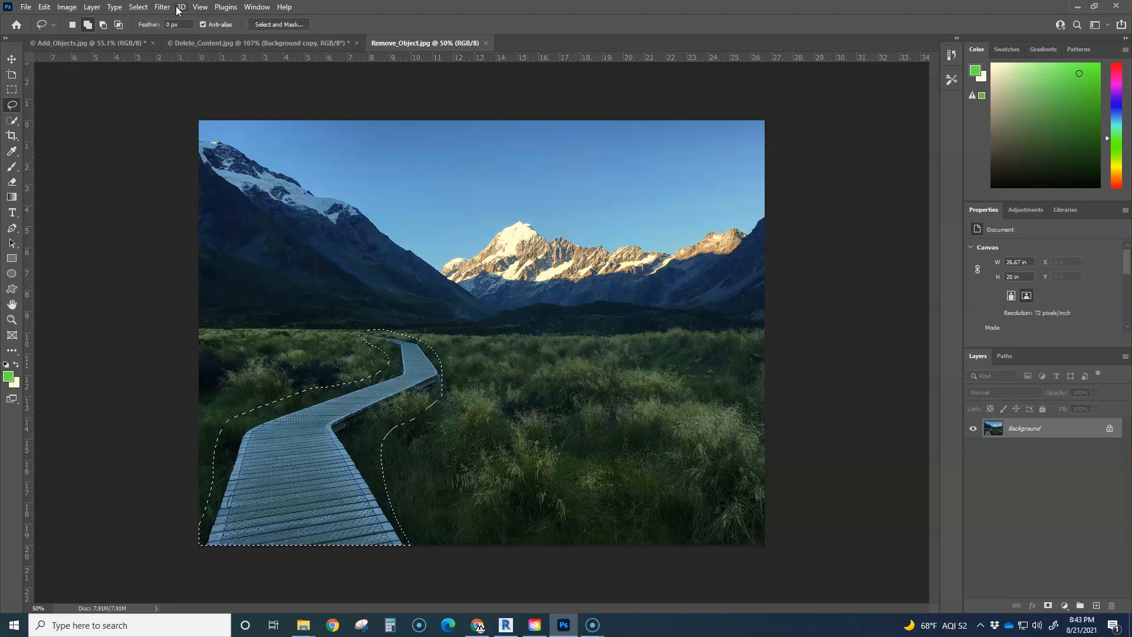
- Fill the selected boardwalk with Content-Aware contents in Normal mode at 100% opacity, and deselect it
{"action": "left_click", "coordinate": [45, 7]}
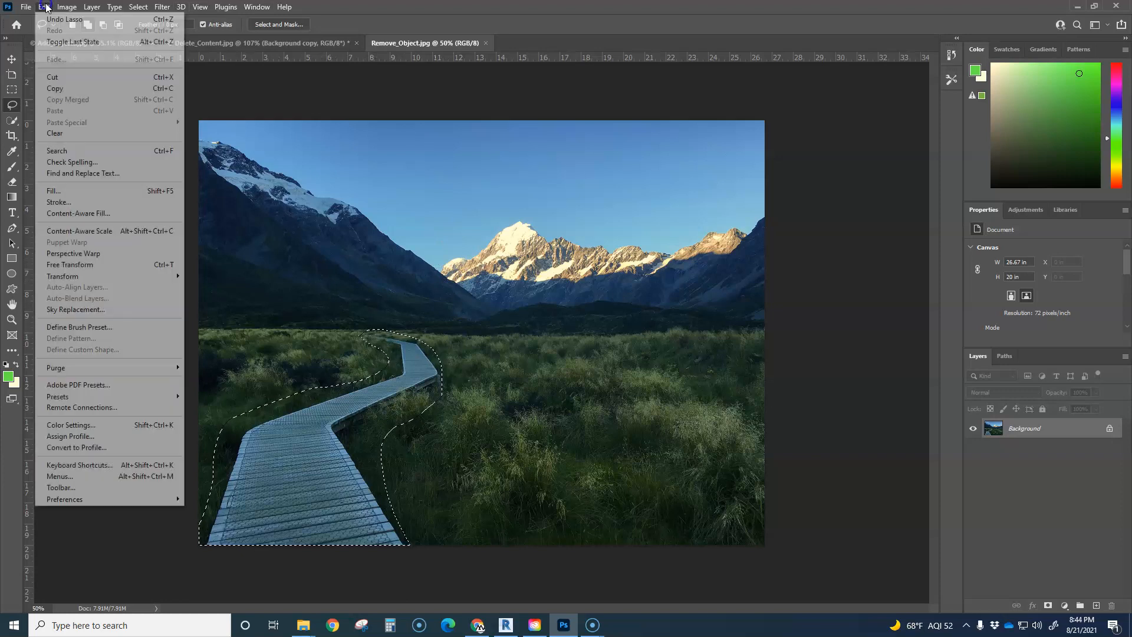
{"action": "left_click", "coordinate": [57, 190]}
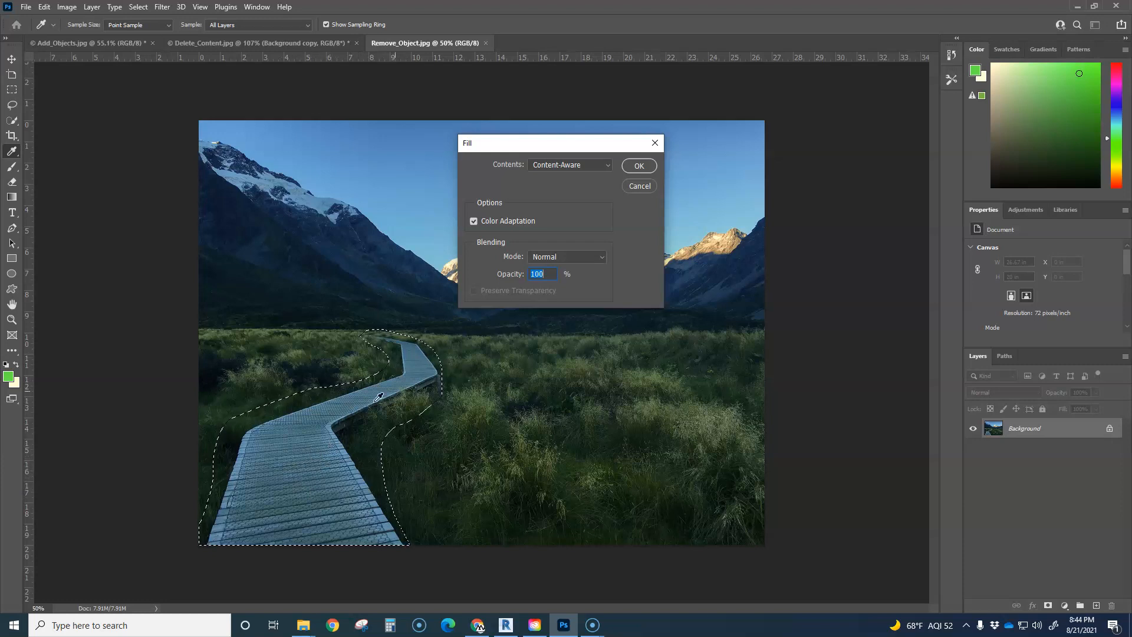
{"action": "left_click", "coordinate": [607, 168]}
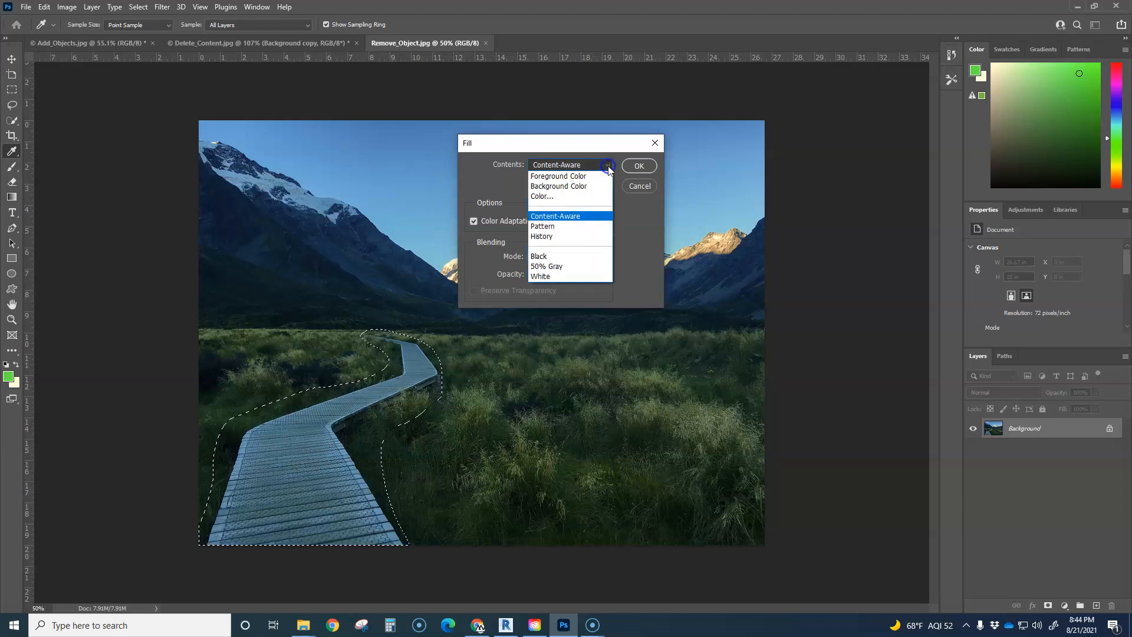
{"action": "left_click", "coordinate": [567, 217]}
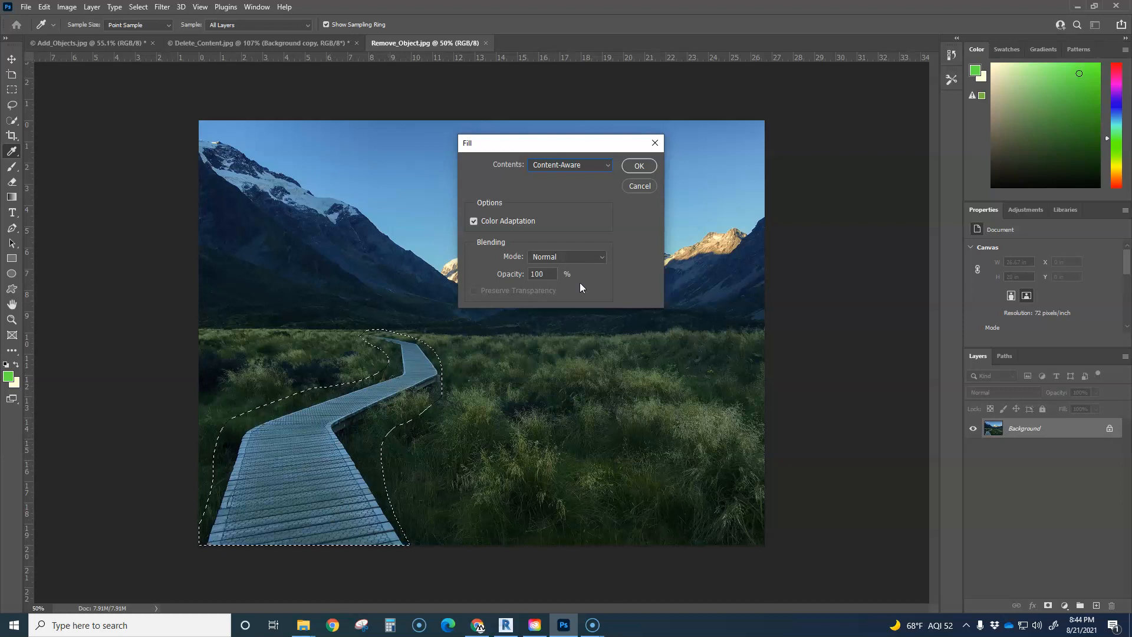
{"action": "left_click", "coordinate": [626, 170]}
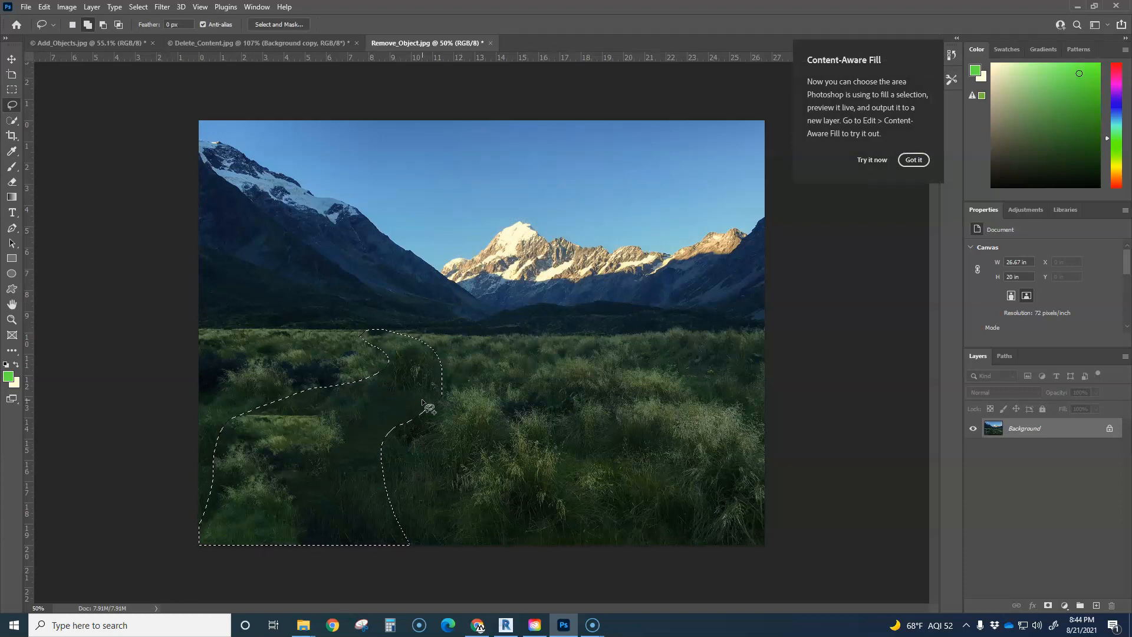
{"action": "key", "text": "ctrl+d"}
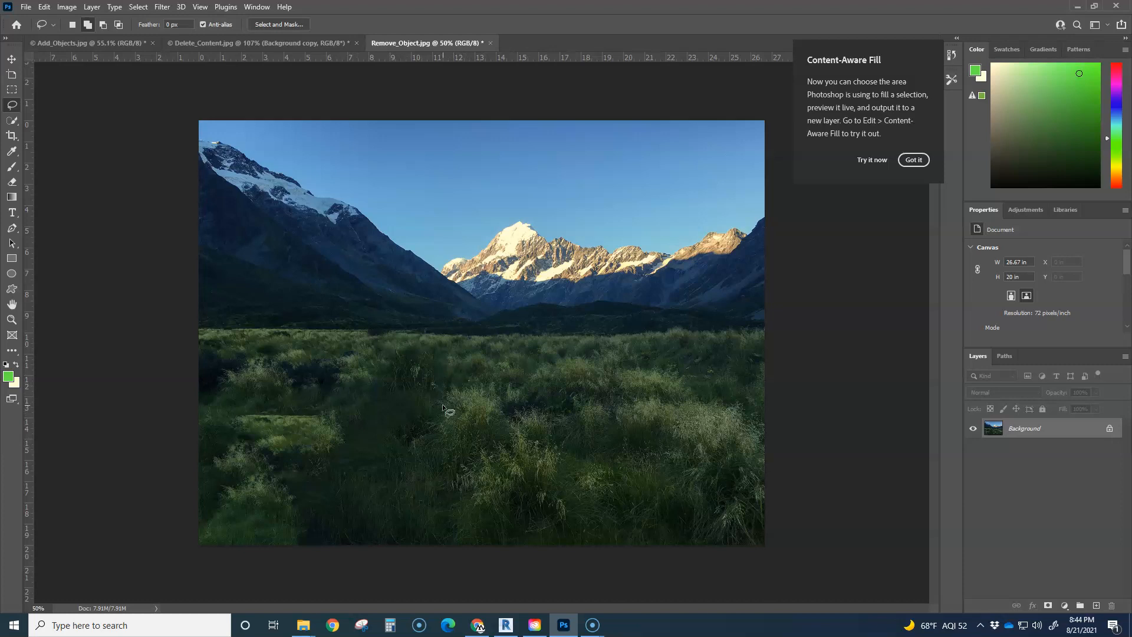
- Sample the bright grass clump with the Clone Stamp and paint it over the dark filled area beside it, using a 60 px brush
{"action": "scroll", "coordinate": [439, 405], "scroll_direction": "up", "scroll_amount": 10}
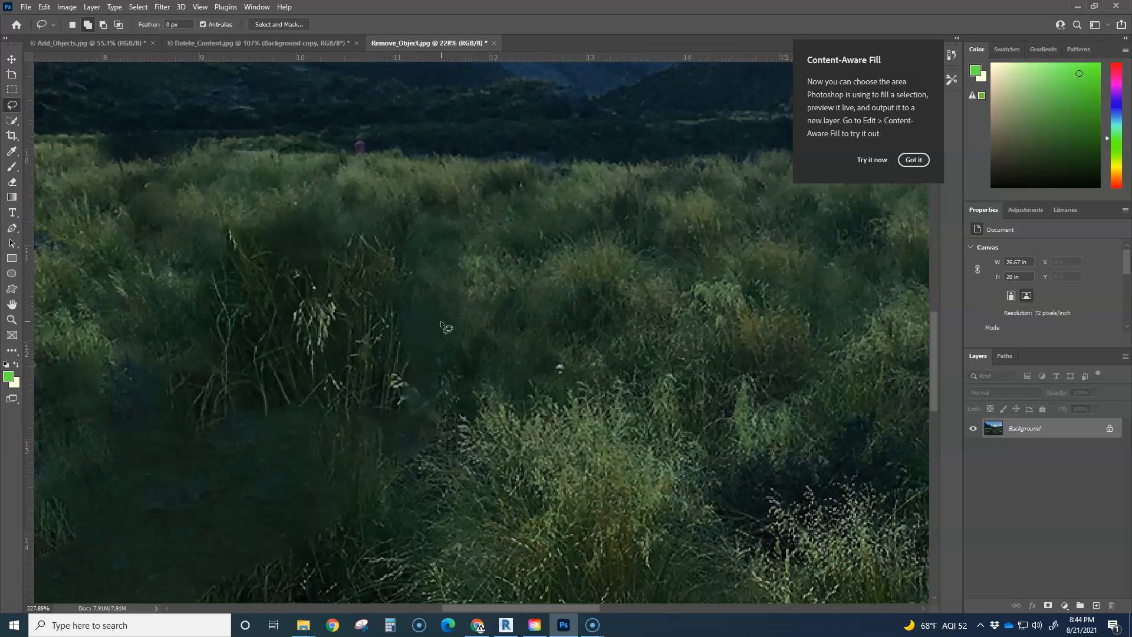
{"action": "left_click_drag", "start_coordinate": [424, 473], "coordinate": [464, 403]}
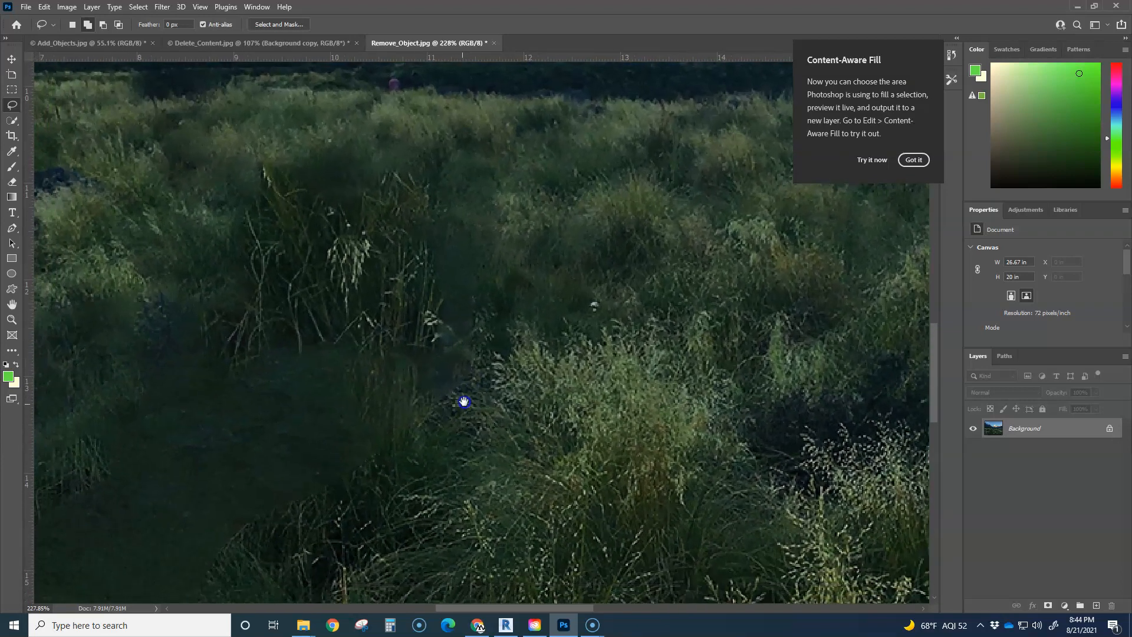
{"action": "left_click", "coordinate": [12, 351]}
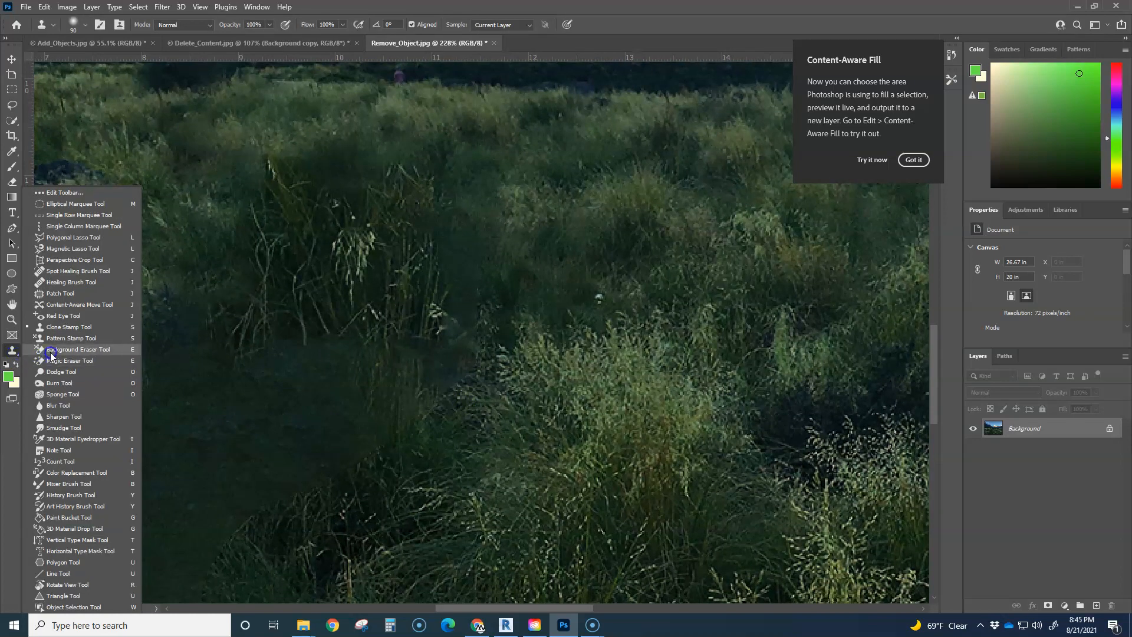
{"action": "left_click", "coordinate": [69, 392]}
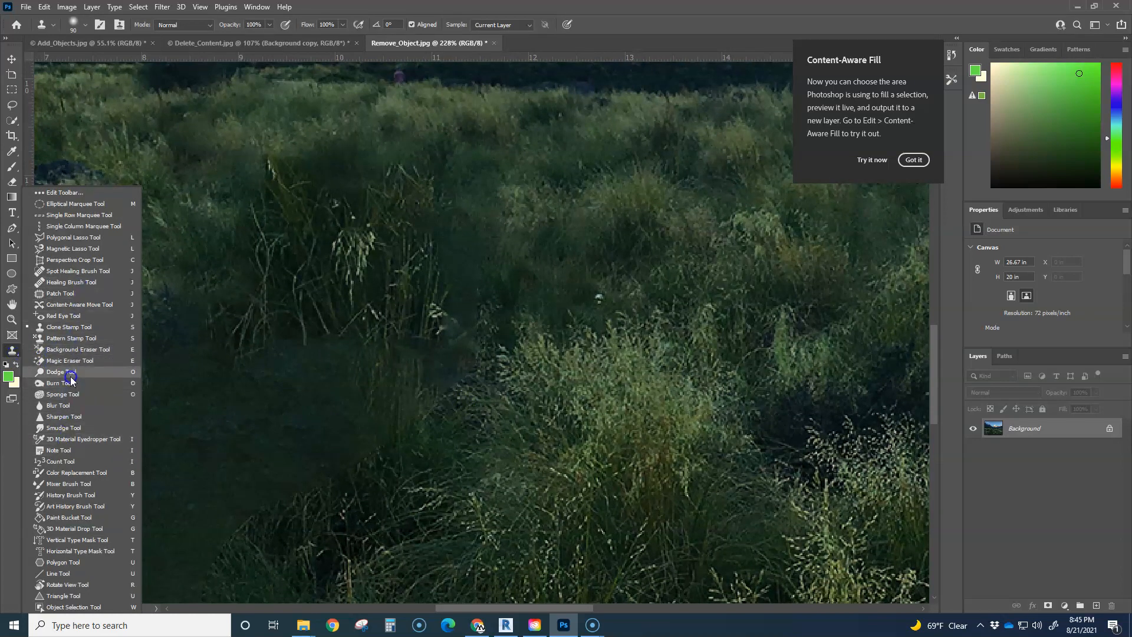
{"action": "left_click", "coordinate": [78, 326]}
{"action": "left_click_drag", "start_coordinate": [504, 430], "coordinate": [585, 416]}
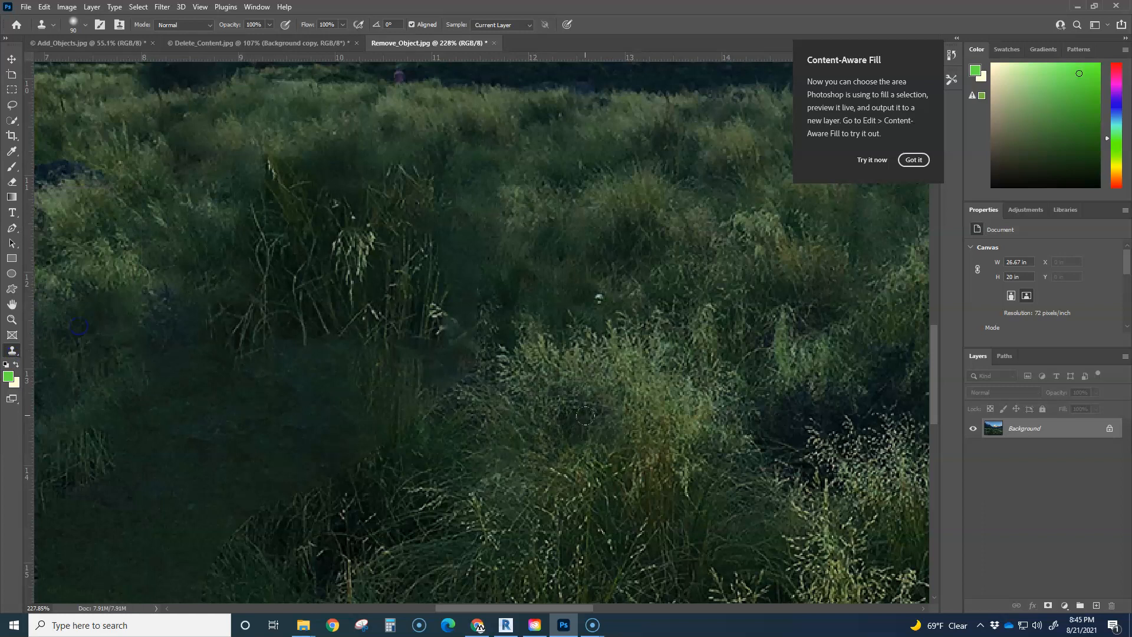
{"action": "key", "text": "ctrl+z"}
{"action": "left_click", "coordinate": [593, 406], "text": "alt"}
{"action": "mouse_move", "coordinate": [431, 406]}
{"action": "left_mouse_down"}
{"action": "mouse_move", "coordinate": [455, 328]}
{"action": "mouse_move", "coordinate": [425, 353]}
{"action": "mouse_move", "coordinate": [403, 403]}
{"action": "mouse_move", "coordinate": [384, 394]}
{"action": "mouse_move", "coordinate": [384, 360]}
{"action": "mouse_move", "coordinate": [378, 416]}
{"action": "mouse_move", "coordinate": [324, 488]}
{"action": "left_mouse_up"}
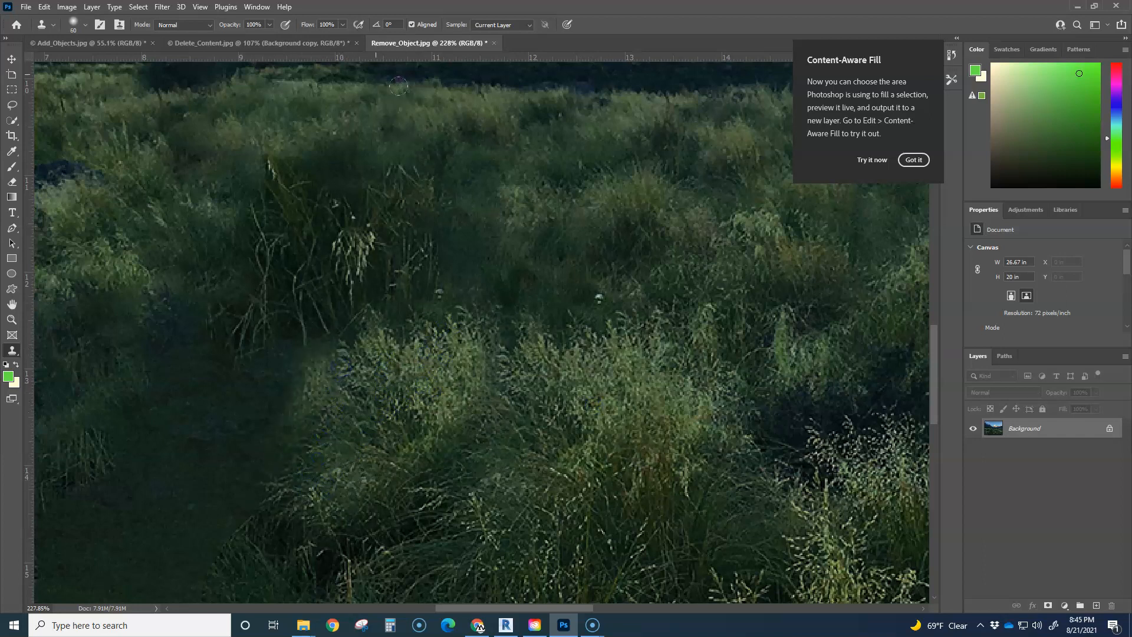
- Lower the Clone Stamp opacity to 36% and blend the cloned grass outward into the dark patch
{"action": "left_click", "coordinate": [269, 24]}
{"action": "left_click_drag", "start_coordinate": [267, 38], "coordinate": [232, 38]}
{"action": "mouse_move", "coordinate": [306, 400]}
{"action": "left_mouse_down"}
{"action": "mouse_move", "coordinate": [273, 484]}
{"action": "mouse_move", "coordinate": [245, 514]}
{"action": "mouse_move", "coordinate": [253, 451]}
{"action": "mouse_move", "coordinate": [291, 388]}
{"action": "mouse_move", "coordinate": [213, 421]}
{"action": "mouse_move", "coordinate": [226, 398]}
{"action": "mouse_move", "coordinate": [207, 339]}
{"action": "mouse_move", "coordinate": [164, 328]}
{"action": "mouse_move", "coordinate": [260, 394]}
{"action": "left_mouse_up"}
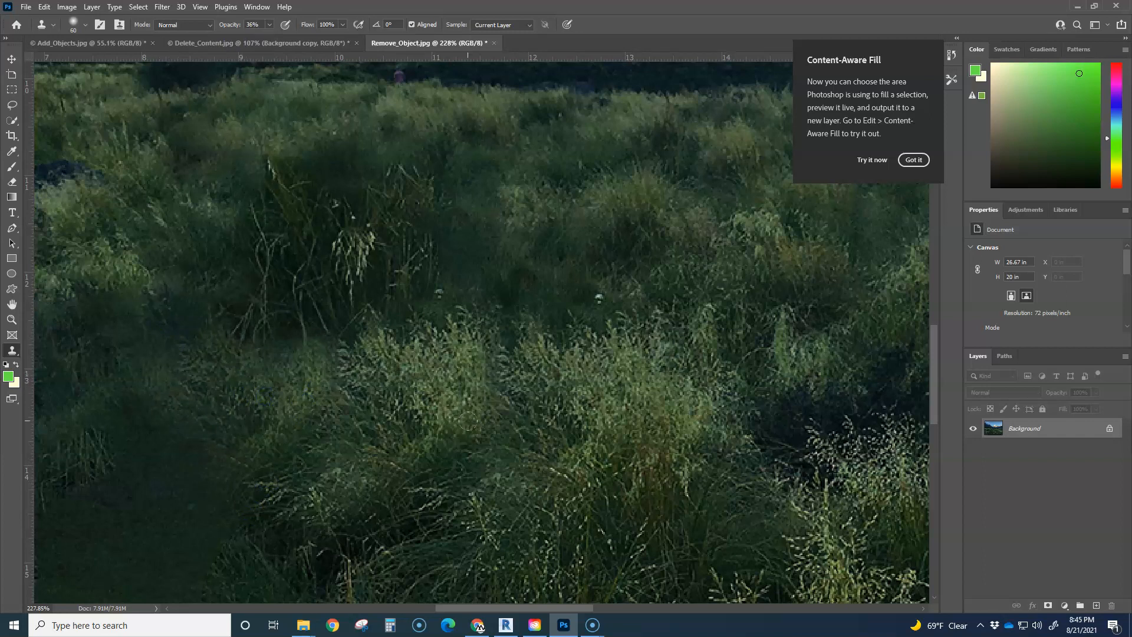
- Soften the remaining dark gap between the grass clumps by cloning nearby grass, resampling from the clump on its left
{"action": "scroll", "coordinate": [464, 424], "scroll_direction": "down", "scroll_amount": 5}
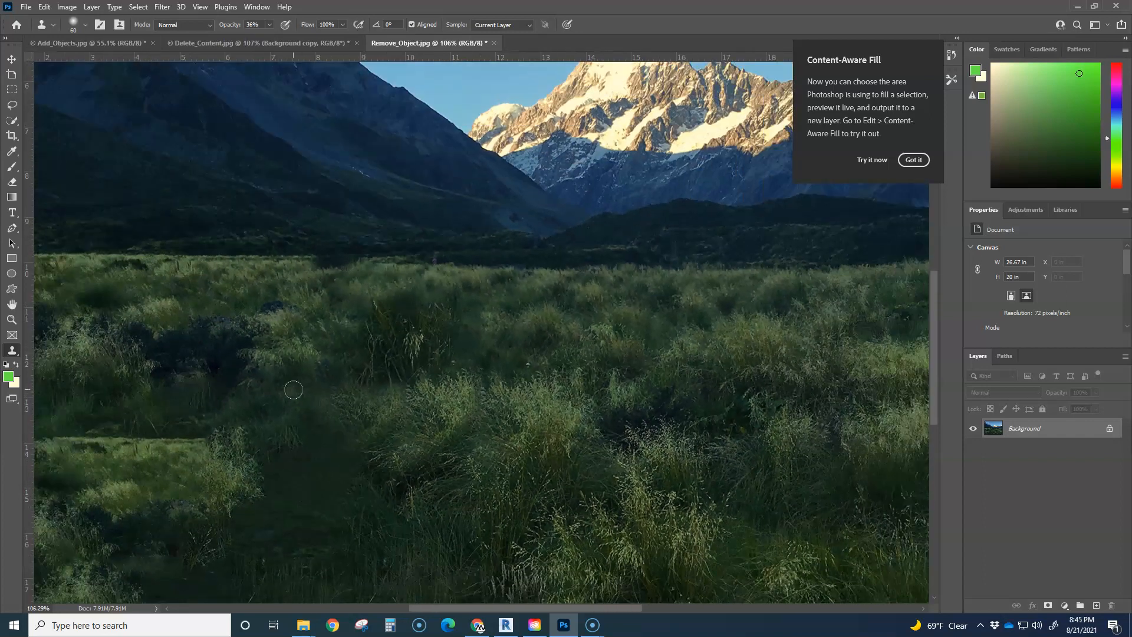
{"action": "left_click_drag", "start_coordinate": [333, 425], "coordinate": [328, 427]}
{"action": "left_click", "coordinate": [220, 453], "text": "alt"}
{"action": "mouse_move", "coordinate": [240, 442]}
{"action": "left_mouse_down"}
{"action": "mouse_move", "coordinate": [290, 437]}
{"action": "mouse_move", "coordinate": [271, 427]}
{"action": "mouse_move", "coordinate": [299, 434]}
{"action": "mouse_move", "coordinate": [311, 406]}
{"action": "mouse_move", "coordinate": [289, 428]}
{"action": "left_mouse_up"}
{"action": "left_click", "coordinate": [269, 384], "text": "alt"}
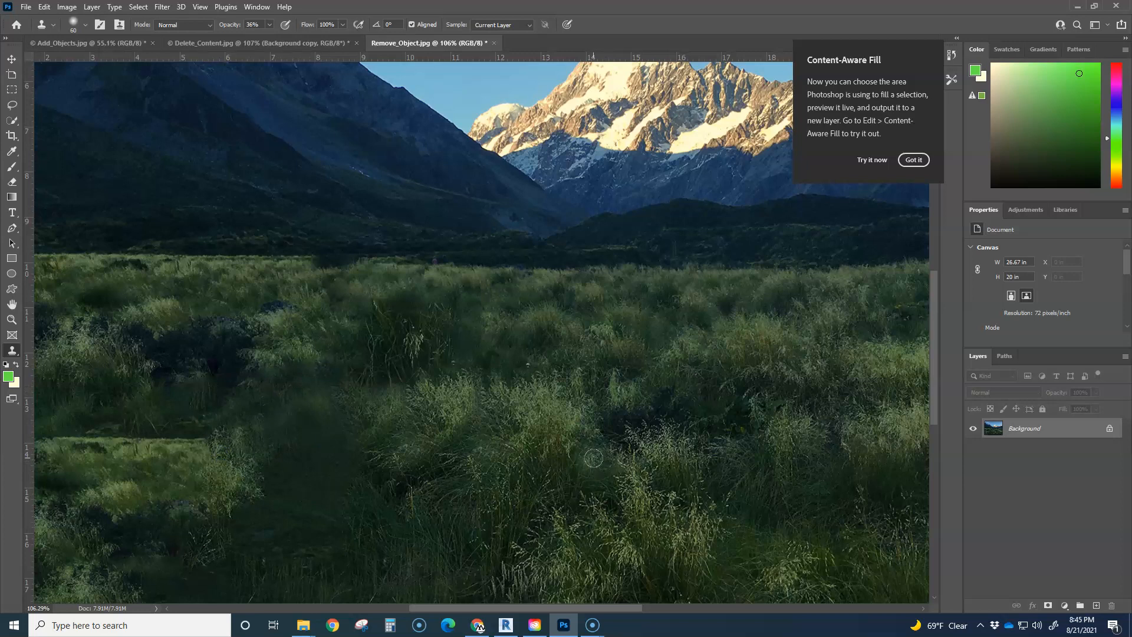
{"action": "scroll", "coordinate": [593, 458], "scroll_direction": "down", "scroll_amount": 5}
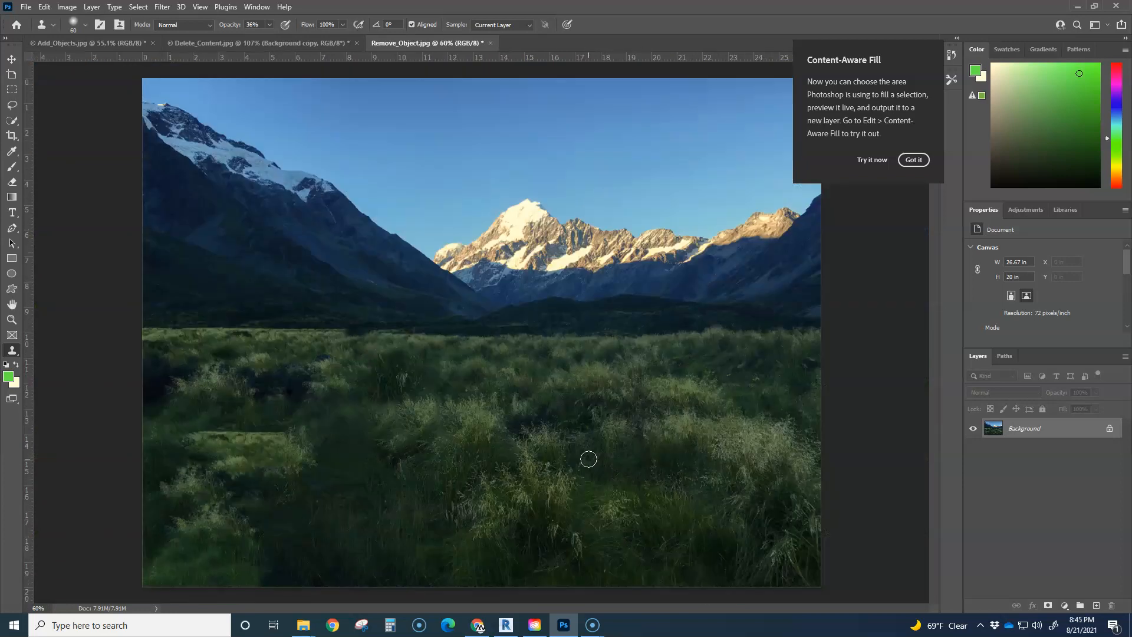